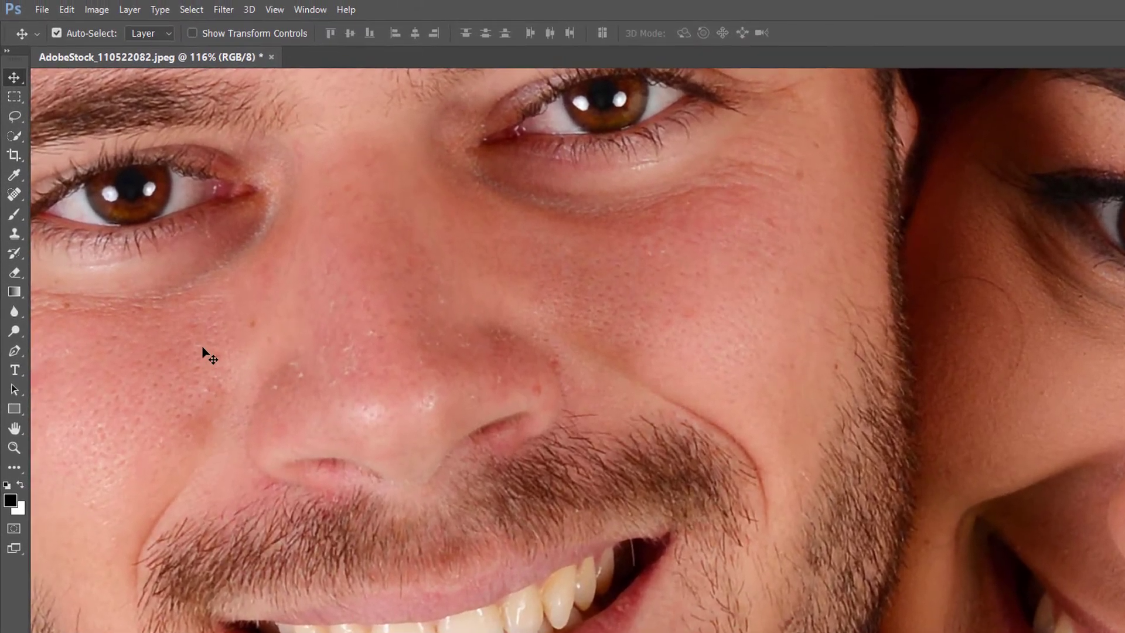
Draw a closed Lasso selection around the man's teeth, following the inner edges of his lips
{"action": "left_click", "coordinate": [20, 119]}
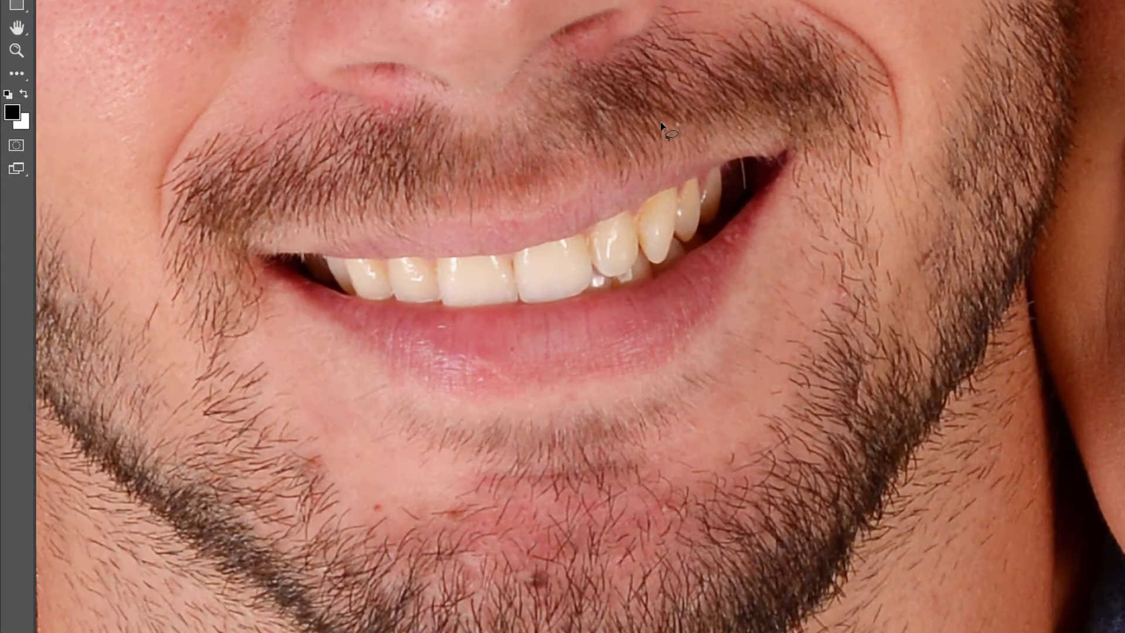
{"action": "mouse_move", "coordinate": [724, 166]}
{"action": "left_mouse_down"}
{"action": "mouse_move", "coordinate": [521, 244]}
{"action": "mouse_move", "coordinate": [298, 252]}
{"action": "mouse_move", "coordinate": [291, 264]}
{"action": "mouse_move", "coordinate": [342, 298]}
{"action": "mouse_move", "coordinate": [414, 310]}
{"action": "mouse_move", "coordinate": [571, 309]}
{"action": "mouse_move", "coordinate": [647, 282]}
{"action": "left_mouse_up"}
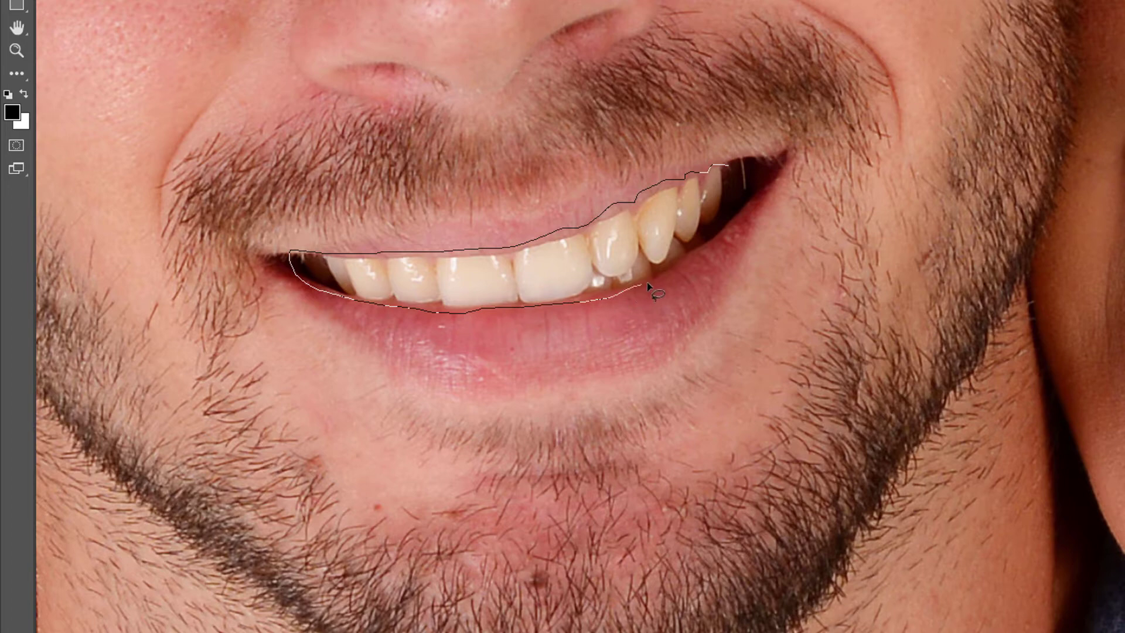
{"action": "mouse_move", "coordinate": [708, 249]}
{"action": "left_mouse_down"}
{"action": "mouse_move", "coordinate": [734, 230]}
{"action": "mouse_move", "coordinate": [743, 196]}
{"action": "mouse_move", "coordinate": [726, 165]}
{"action": "left_mouse_up"}
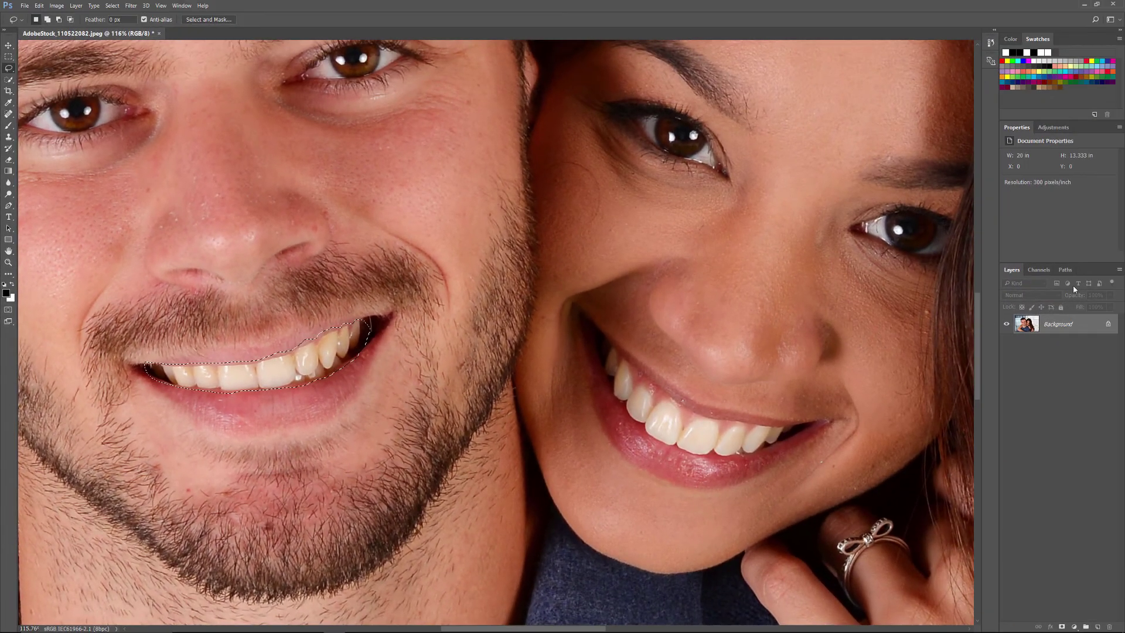
Add a Hue/Saturation adjustment layer limited to the teeth selection and inspect its layer mask on its own
{"action": "left_click_drag", "start_coordinate": [1088, 269], "coordinate": [515, 203]}
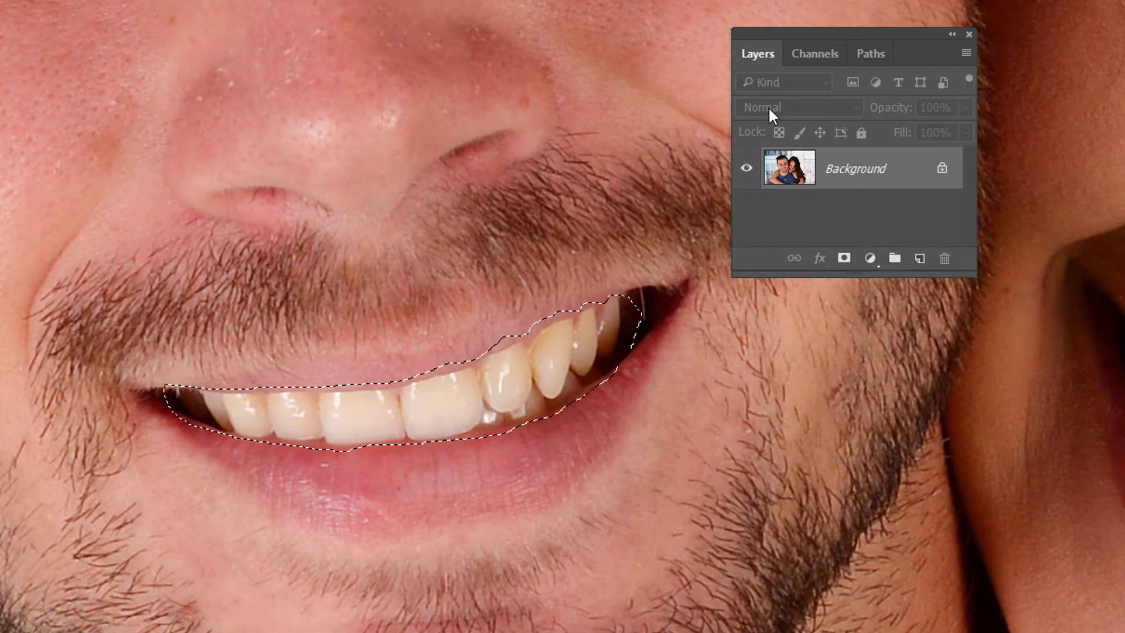
{"action": "left_click", "coordinate": [870, 259]}
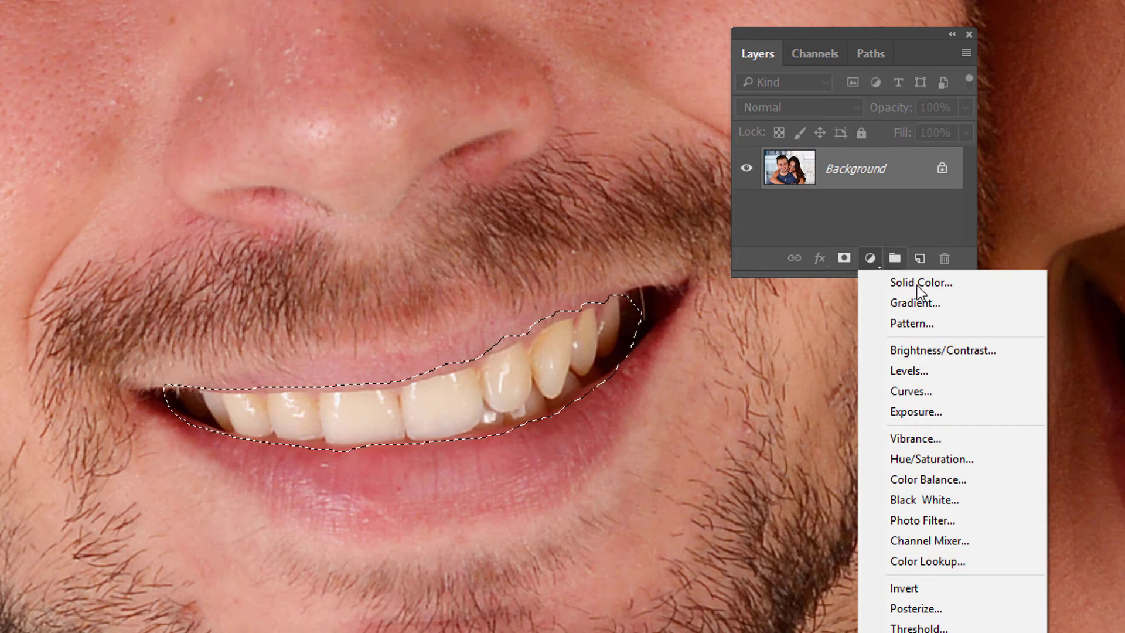
{"action": "left_click", "coordinate": [995, 459]}
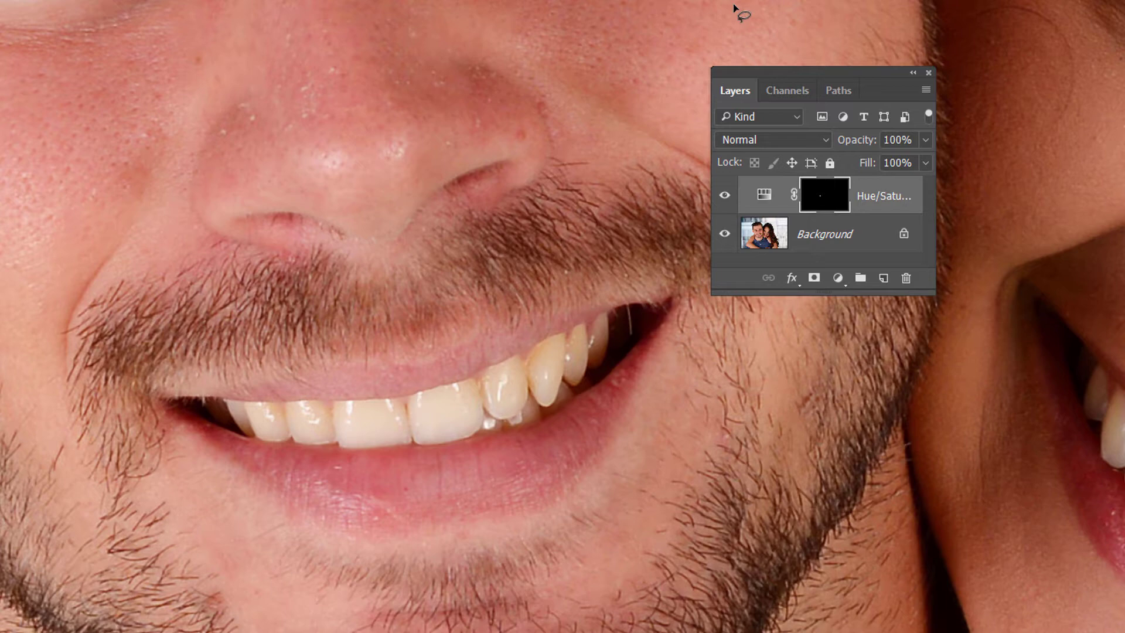
{"action": "left_click", "coordinate": [839, 195], "text": "alt"}
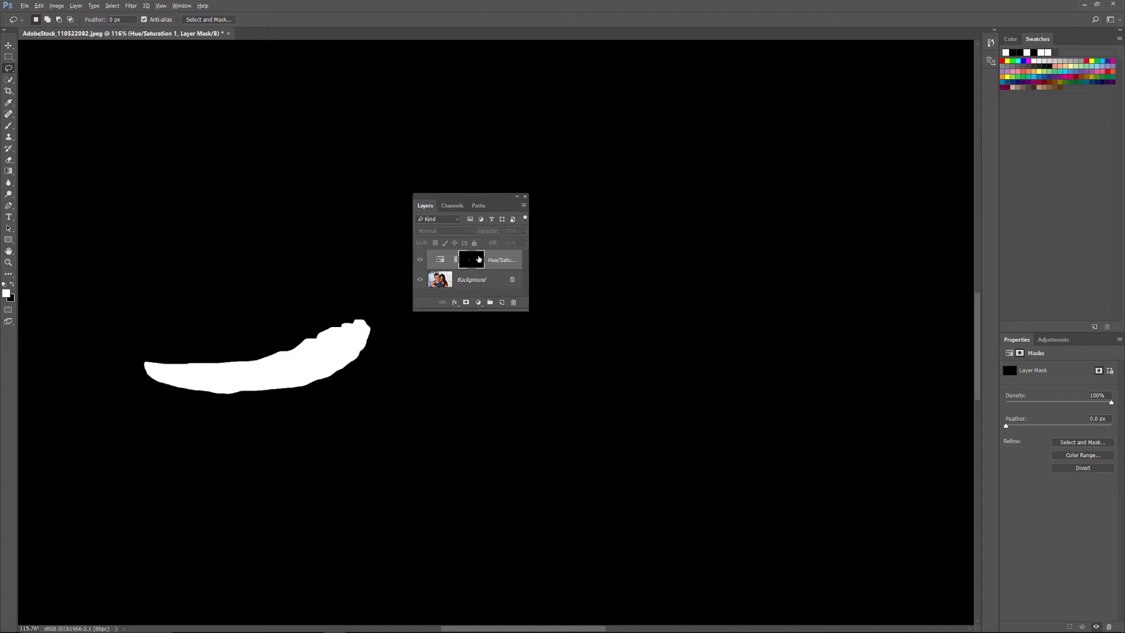
{"action": "left_click", "coordinate": [479, 259], "text": "alt"}
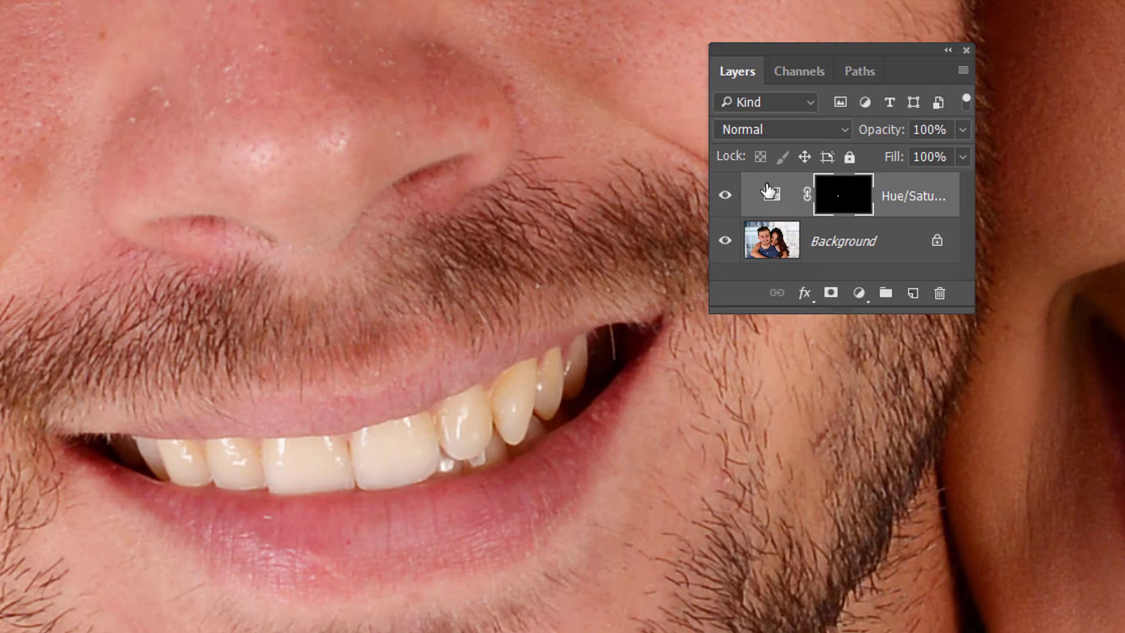
Open the Hue/Saturation layer's settings and arrange them and the layer list clear of the man's smile
{"action": "left_click", "coordinate": [772, 202]}
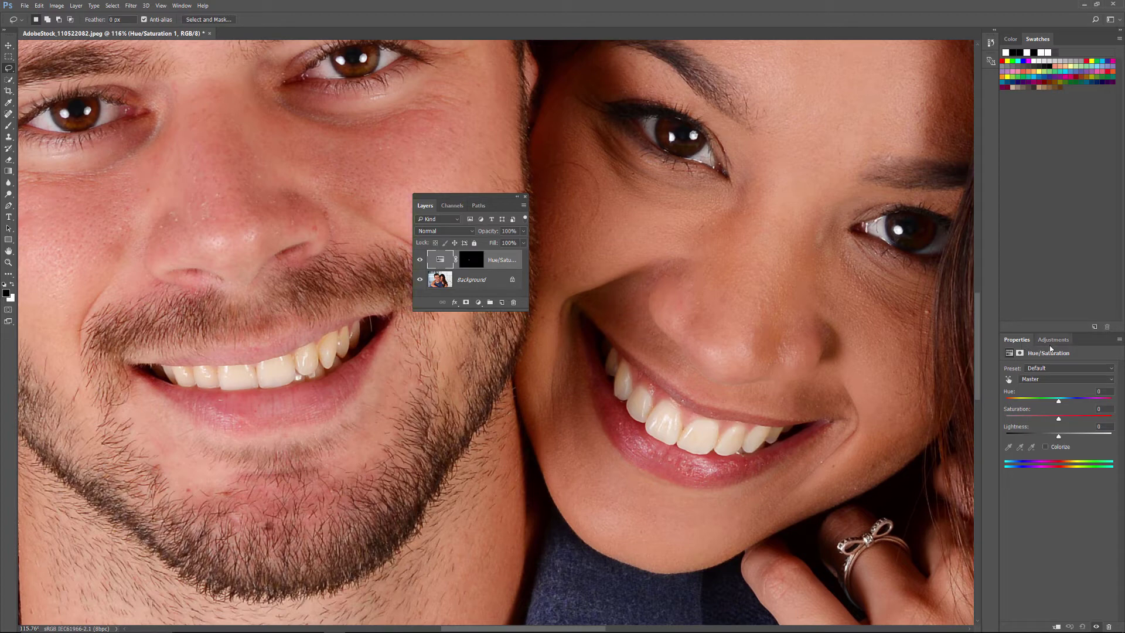
{"action": "left_click_drag", "start_coordinate": [1102, 342], "coordinate": [632, 231]}
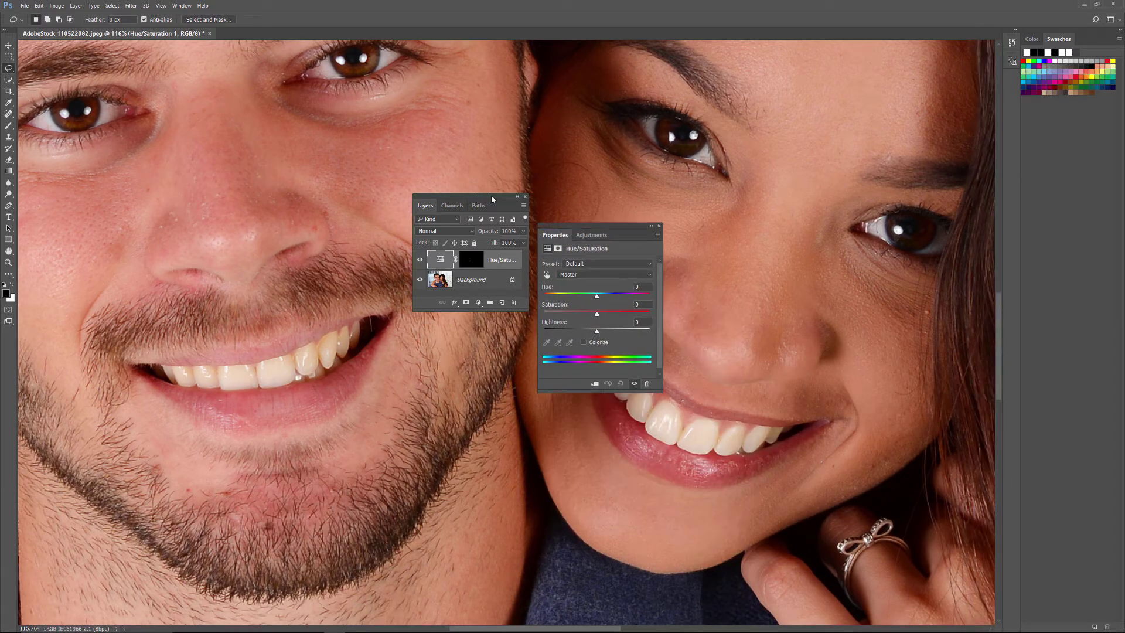
{"action": "left_click_drag", "start_coordinate": [492, 198], "coordinate": [773, 182]}
{"action": "left_click_drag", "start_coordinate": [593, 226], "coordinate": [437, 252]}
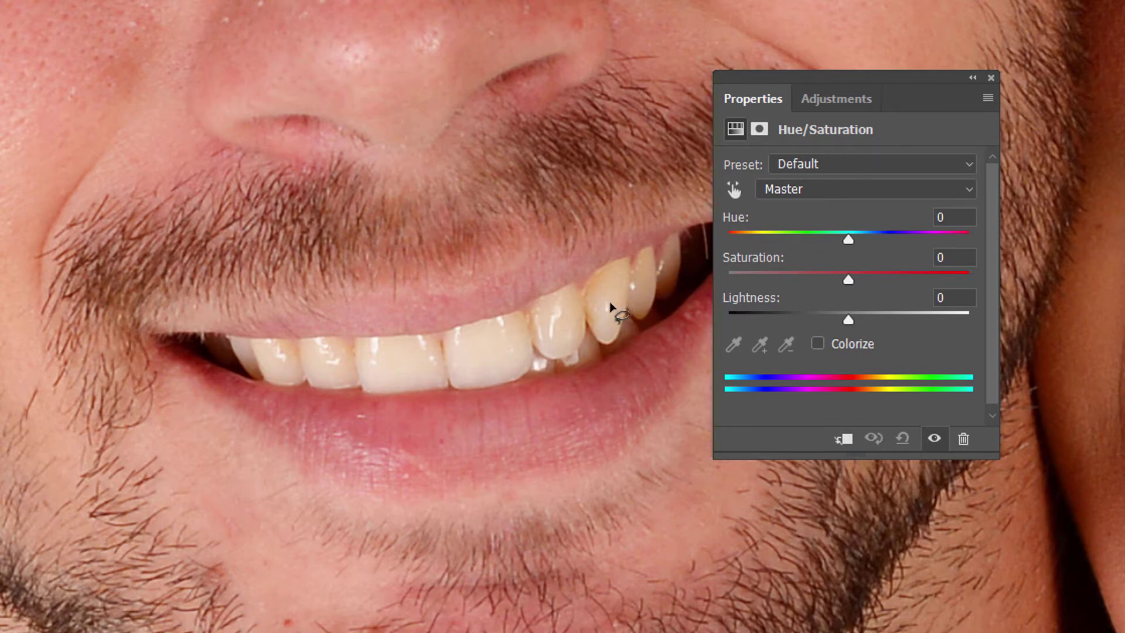
Strongly reduce the saturation of the Yellows, testing +62 and -100 before settling slightly above the minimum
{"action": "left_click", "coordinate": [814, 189]}
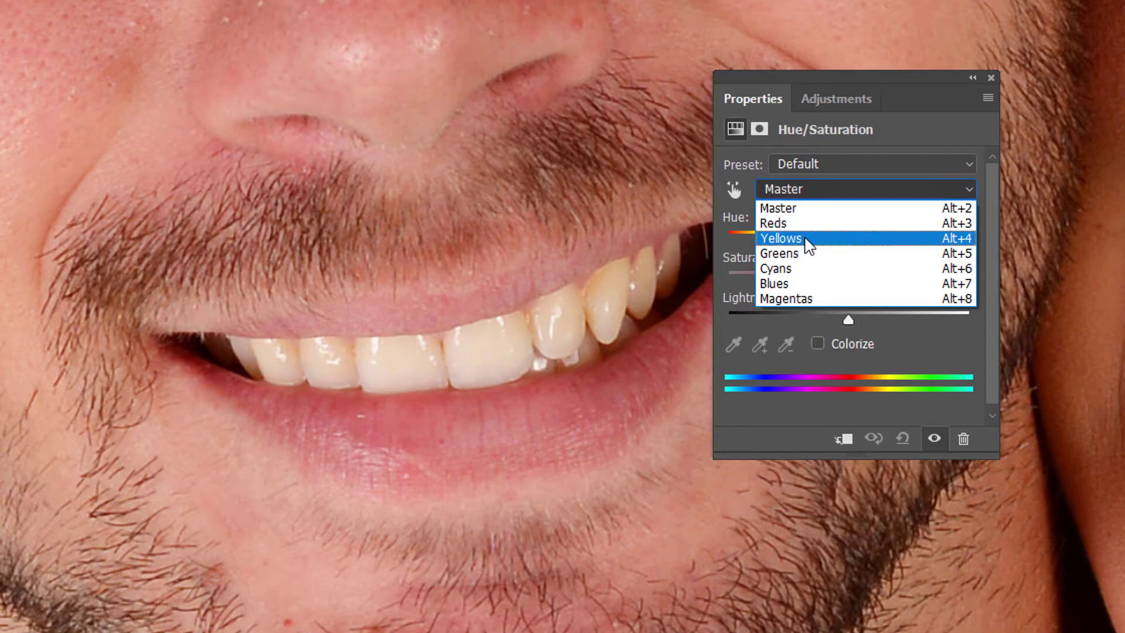
{"action": "left_click", "coordinate": [825, 244]}
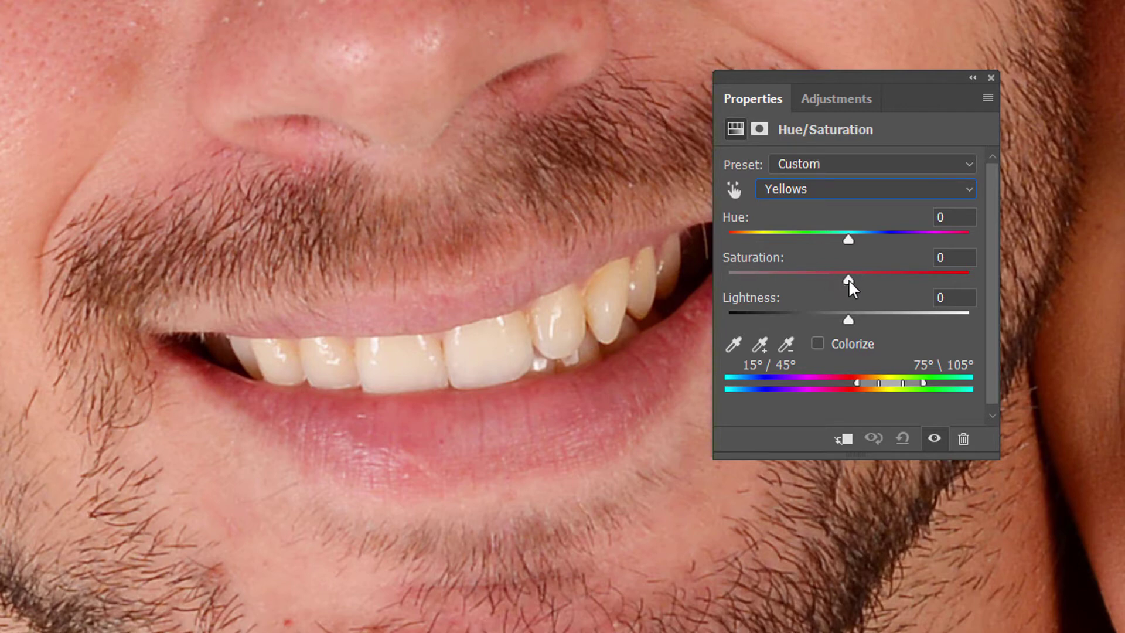
{"action": "left_click_drag", "start_coordinate": [849, 279], "coordinate": [919, 286]}
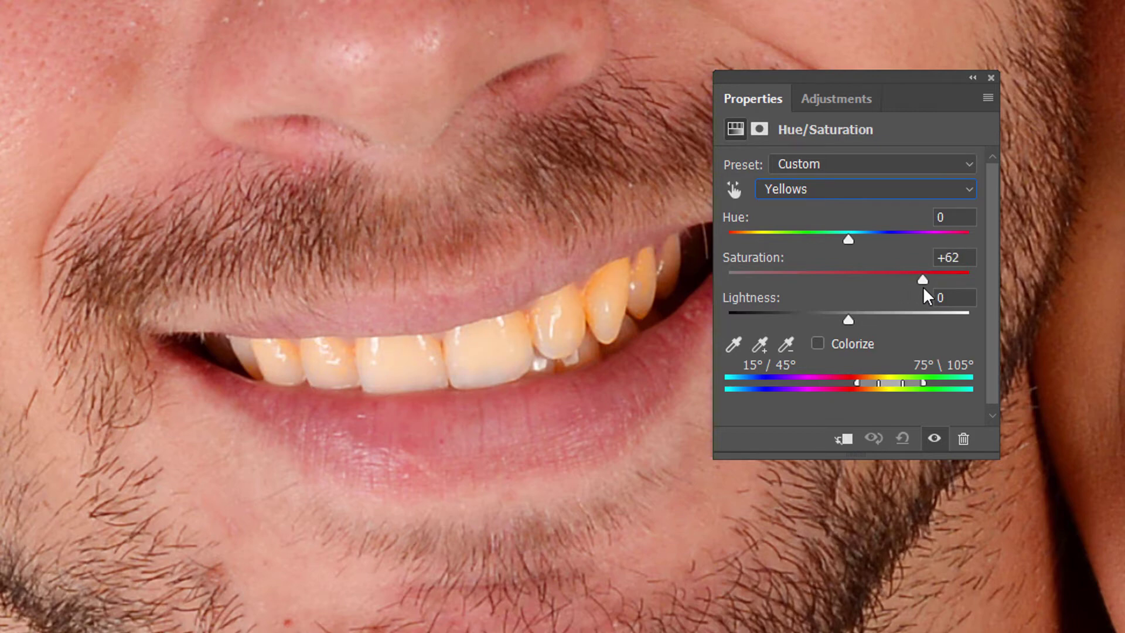
{"action": "left_click_drag", "start_coordinate": [922, 287], "coordinate": [725, 283]}
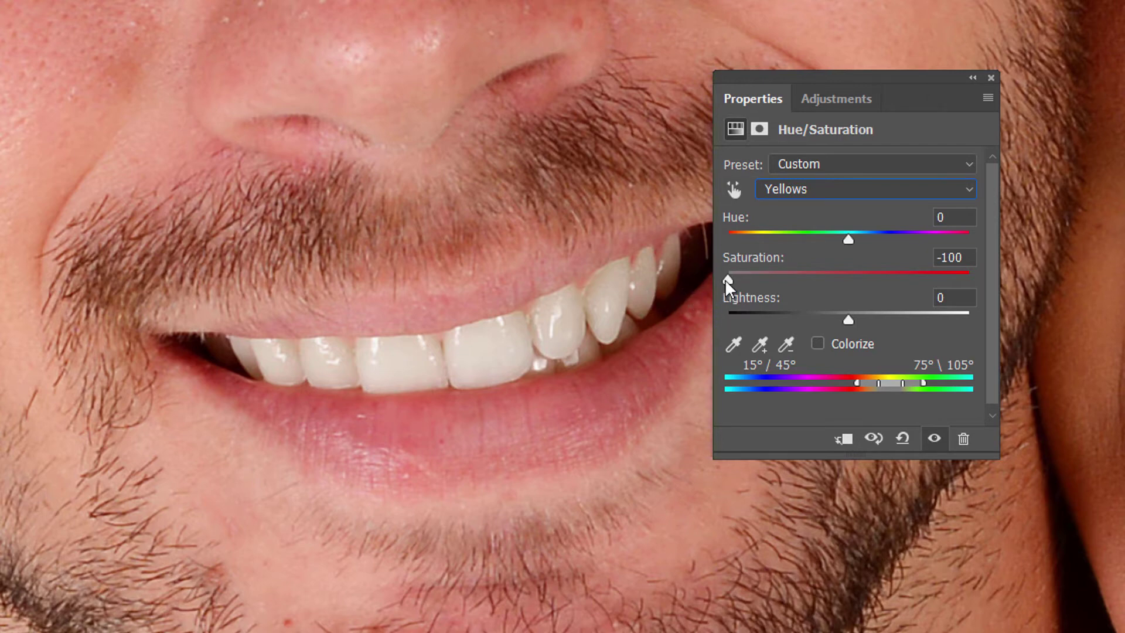
{"action": "left_click_drag", "start_coordinate": [727, 279], "coordinate": [751, 279]}
Set the Master lightness of the Hue/Saturation adjustment to +20
{"action": "left_click", "coordinate": [819, 190]}
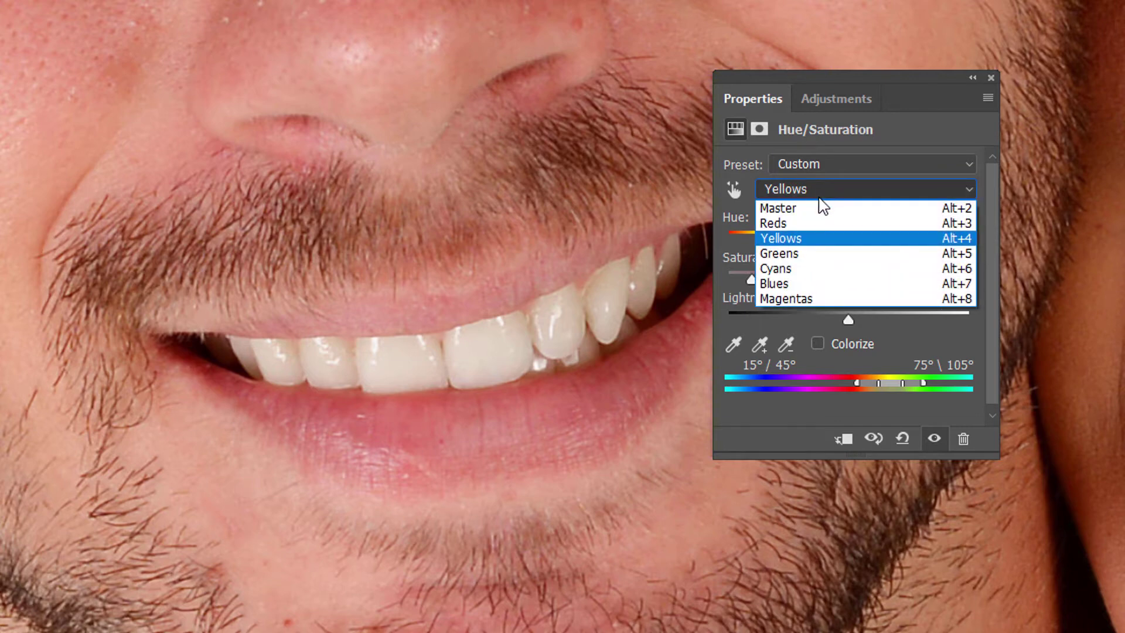
{"action": "left_click", "coordinate": [817, 210]}
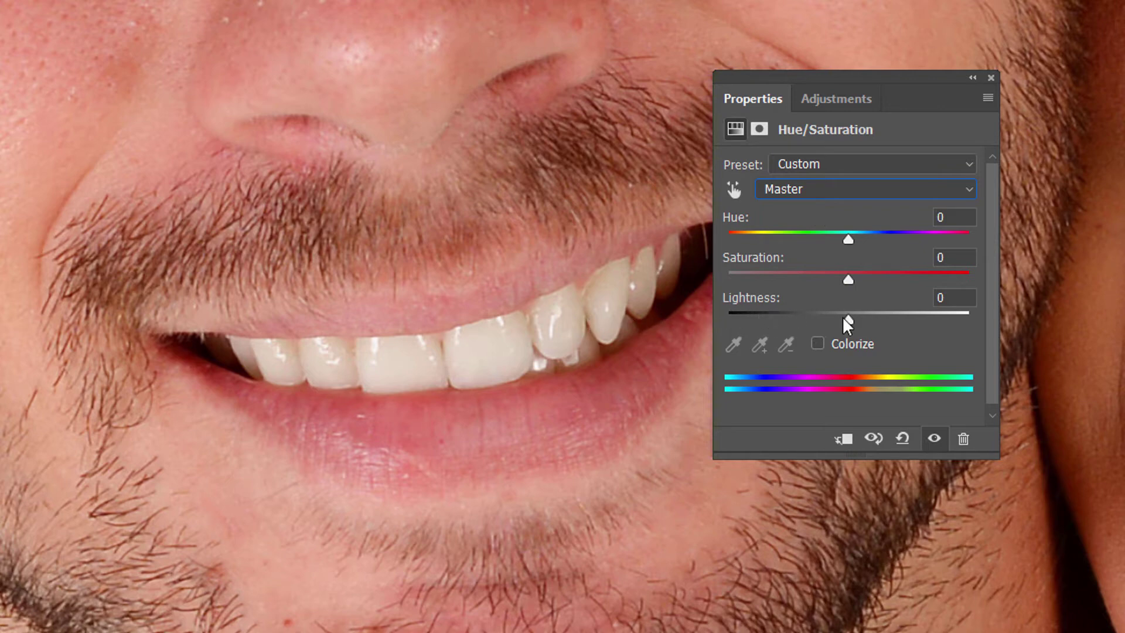
{"action": "left_click_drag", "start_coordinate": [848, 318], "coordinate": [873, 321]}
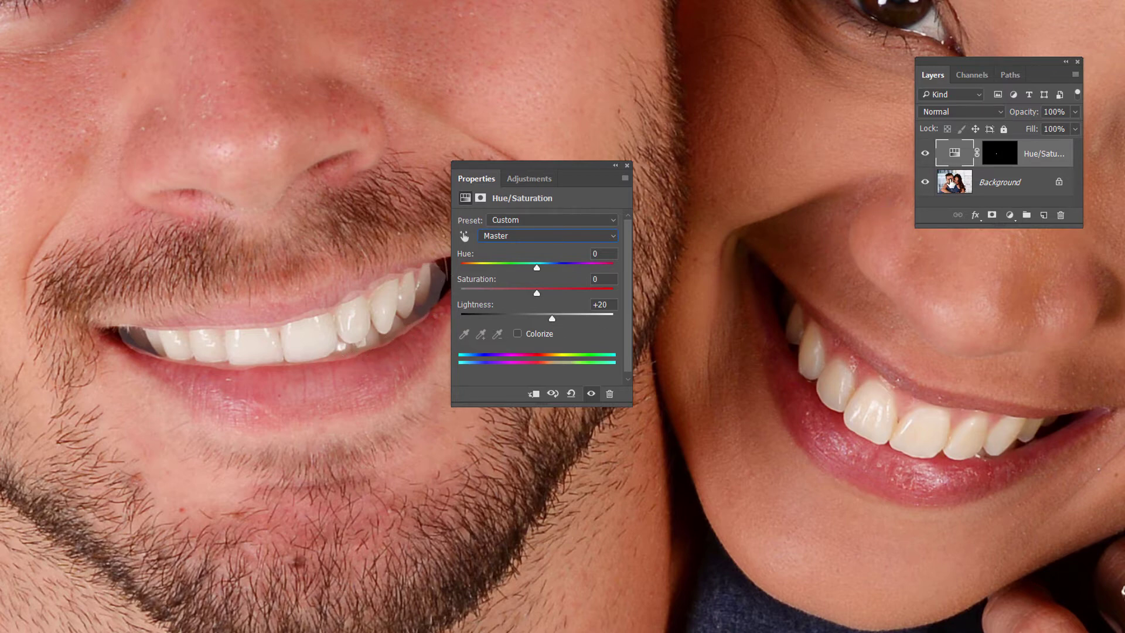
Target the Hue/Saturation layer's mask with the Brush tool, using black as the foreground color
{"action": "left_click", "coordinate": [1003, 153]}
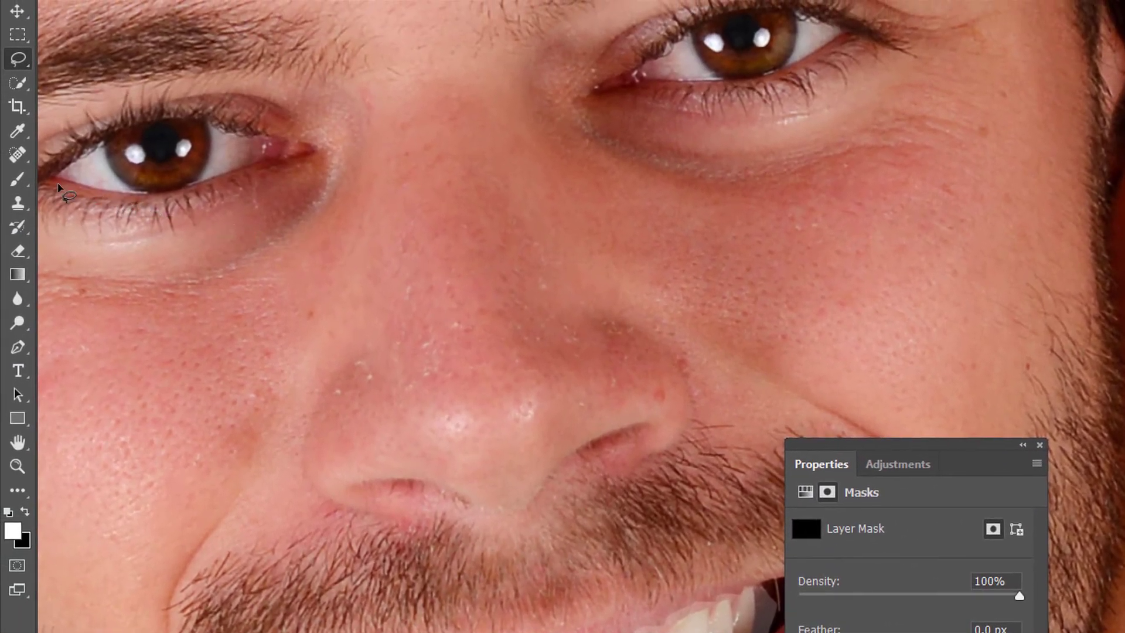
{"action": "left_click", "coordinate": [18, 178]}
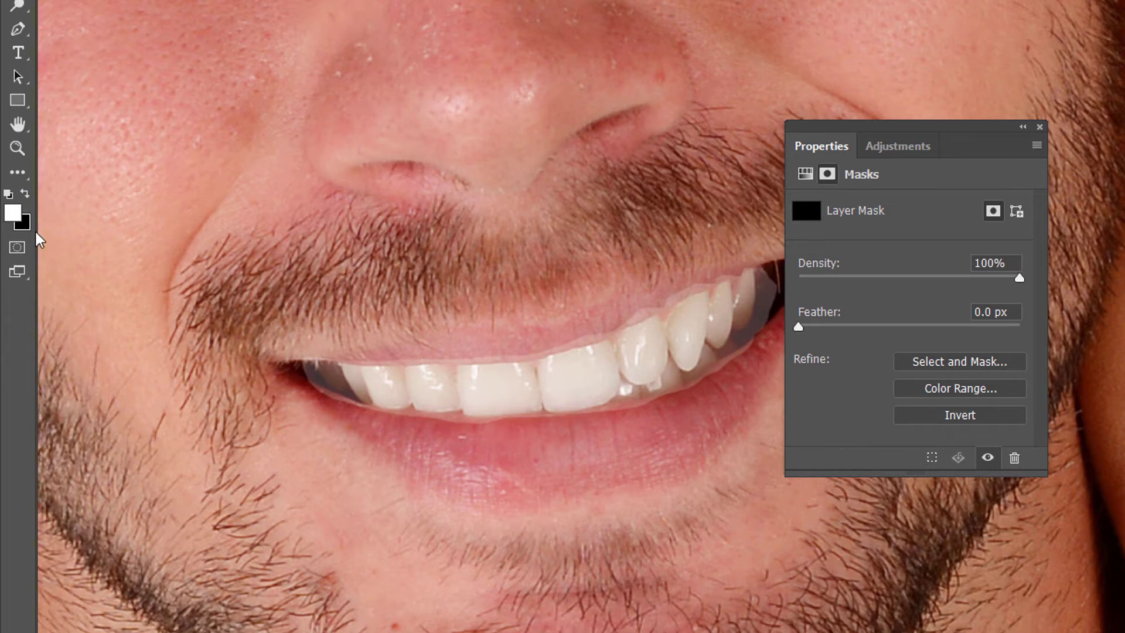
{"action": "key", "text": "x"}
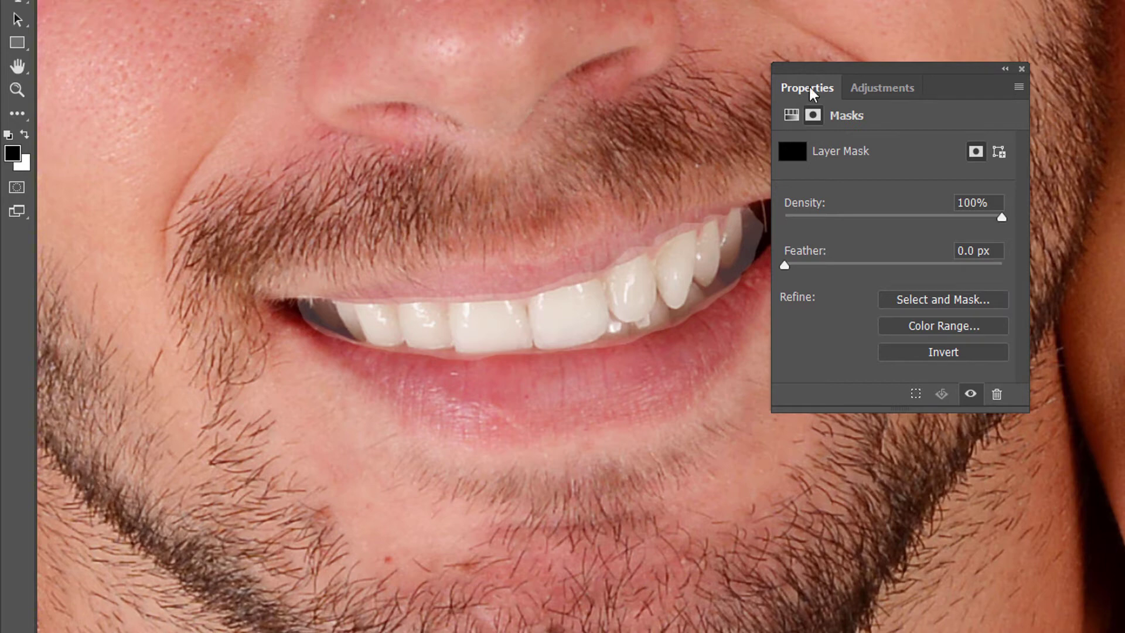
{"action": "mouse_move", "coordinate": [829, 65]}
{"action": "left_mouse_down"}
{"action": "mouse_move", "coordinate": [937, 57]}
{"action": "mouse_move", "coordinate": [1000, 12]}
{"action": "mouse_move", "coordinate": [919, 9]}
{"action": "left_mouse_up"}
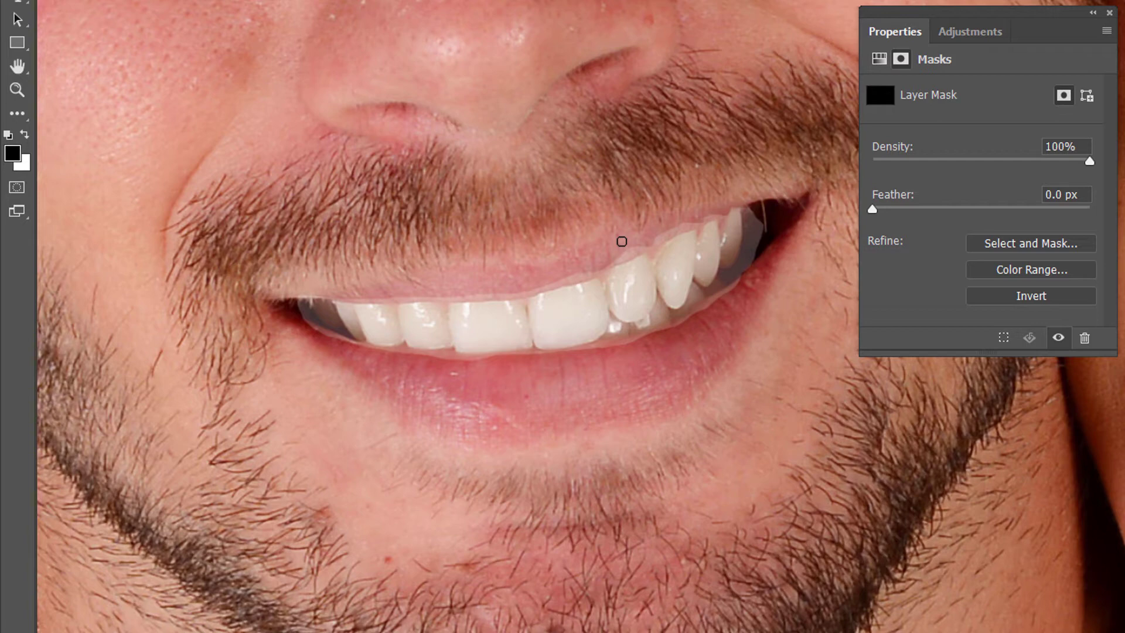
With a 35 px brush of slightly raised hardness, paint black on the mask over the lip edges and the mouth corner nearest the woman
{"action": "key", "text": "bracketright"}
{"action": "key", "text": "bracketright"}
{"action": "key", "text": "bracketright"}
{"action": "right_click", "coordinate": [417, 203]}
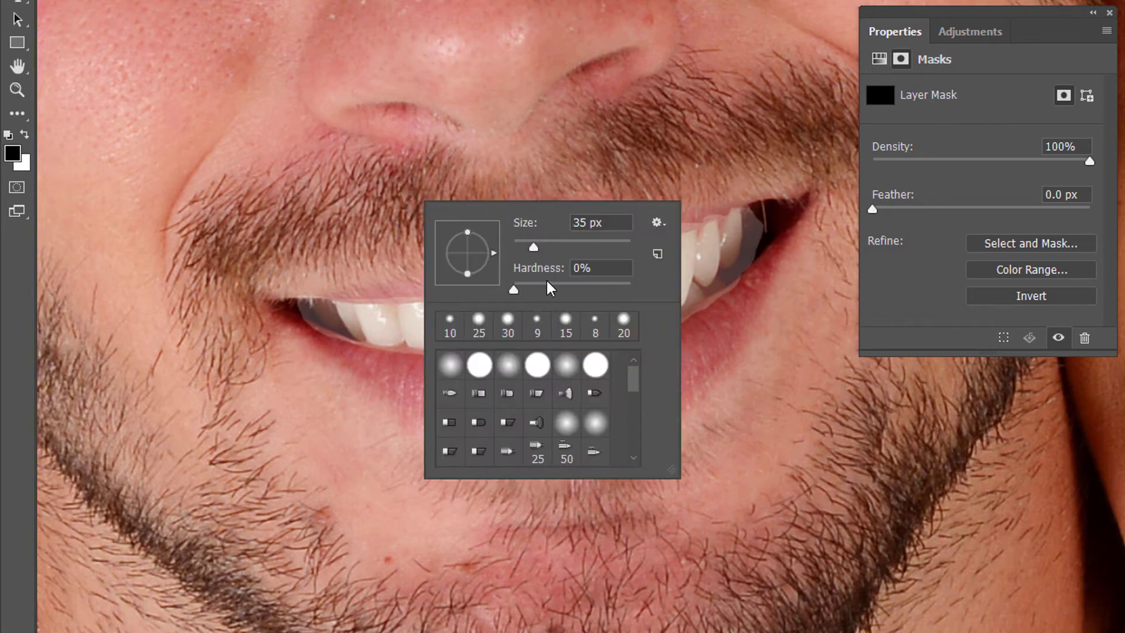
{"action": "left_click_drag", "start_coordinate": [513, 290], "coordinate": [550, 291]}
{"action": "left_click_drag", "start_coordinate": [515, 290], "coordinate": [549, 288]}
{"action": "key", "text": "Return"}
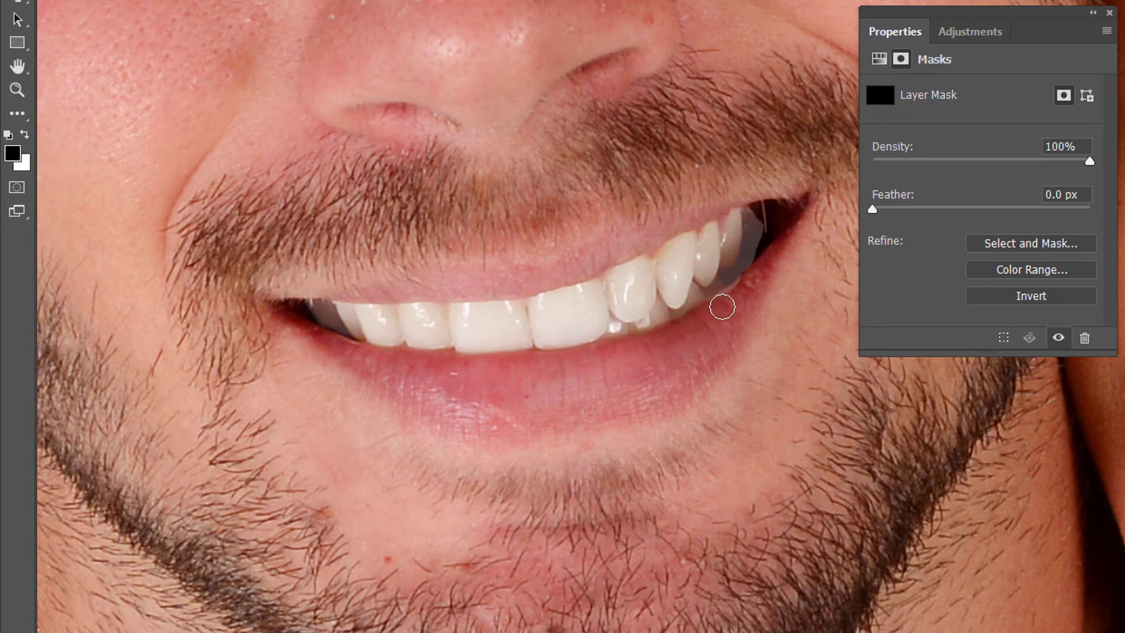
{"action": "mouse_move", "coordinate": [722, 306]}
{"action": "left_mouse_down"}
{"action": "mouse_move", "coordinate": [756, 250]}
{"action": "mouse_move", "coordinate": [756, 199]}
{"action": "mouse_move", "coordinate": [755, 200]}
{"action": "left_mouse_up"}
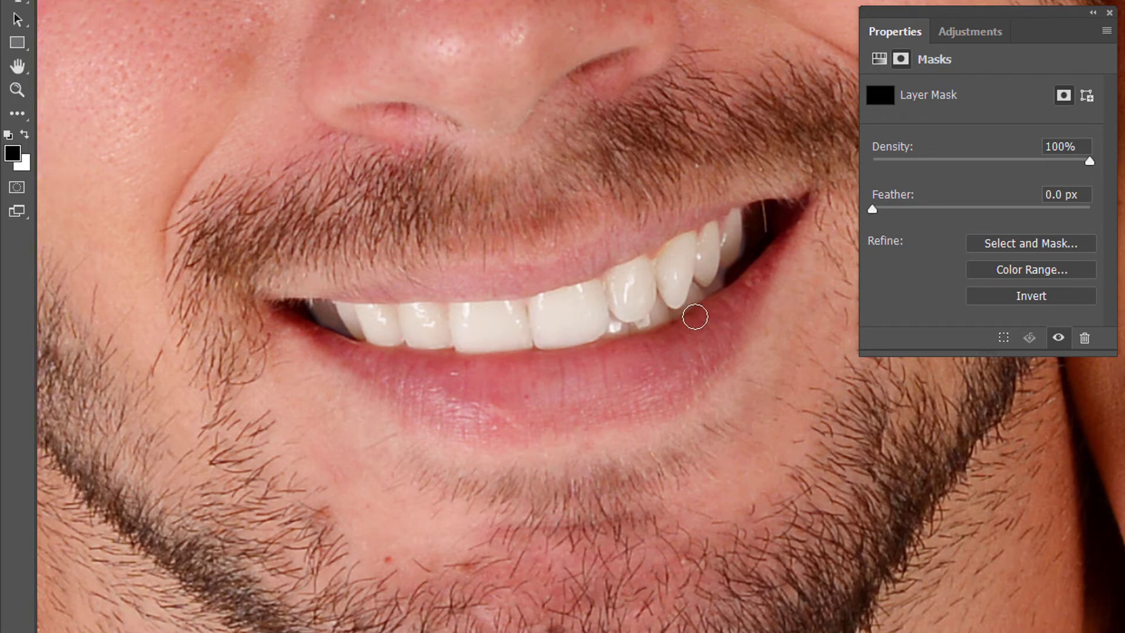
{"action": "mouse_move", "coordinate": [693, 314]}
{"action": "left_mouse_down"}
{"action": "mouse_move", "coordinate": [606, 292]}
{"action": "mouse_move", "coordinate": [678, 314]}
{"action": "left_mouse_up"}
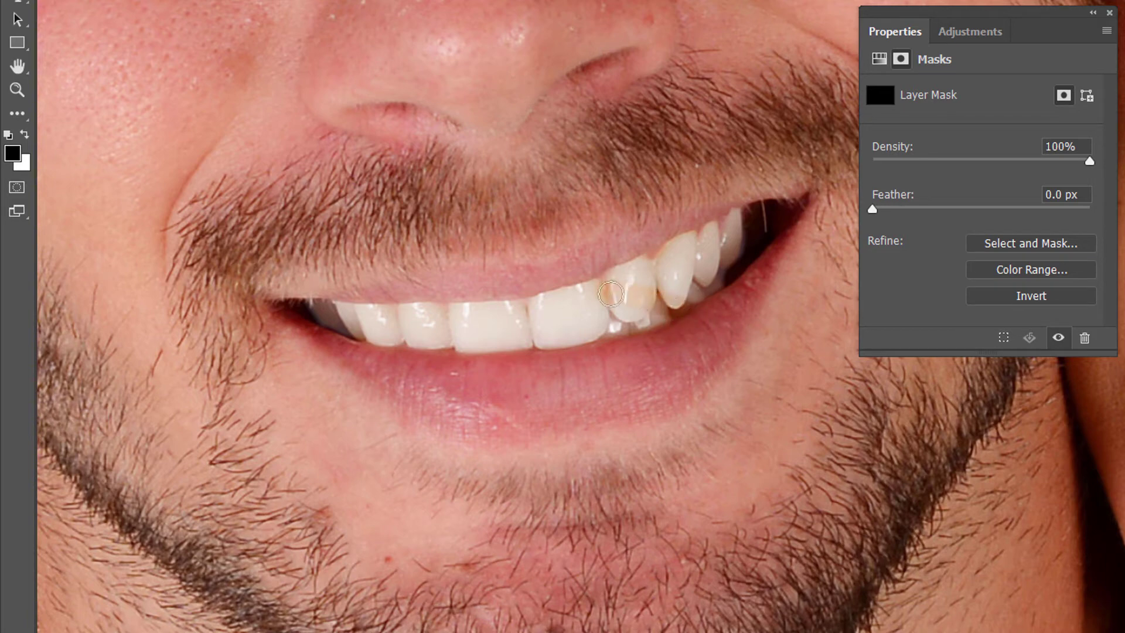
Try masking out part of a whitened tooth with black, and paint the whitening back in with white
{"action": "mouse_move", "coordinate": [605, 293]}
{"action": "left_mouse_down"}
{"action": "mouse_move", "coordinate": [648, 301]}
{"action": "mouse_move", "coordinate": [630, 301]}
{"action": "left_mouse_up"}
{"action": "key", "text": "x"}
{"action": "mouse_move", "coordinate": [600, 299]}
{"action": "left_mouse_down"}
{"action": "mouse_move", "coordinate": [640, 287]}
{"action": "mouse_move", "coordinate": [636, 309]}
{"action": "mouse_move", "coordinate": [666, 291]}
{"action": "mouse_move", "coordinate": [655, 308]}
{"action": "mouse_move", "coordinate": [694, 291]}
{"action": "mouse_move", "coordinate": [670, 312]}
{"action": "mouse_move", "coordinate": [705, 287]}
{"action": "mouse_move", "coordinate": [660, 297]}
{"action": "mouse_move", "coordinate": [661, 280]}
{"action": "mouse_move", "coordinate": [591, 307]}
{"action": "left_mouse_up"}
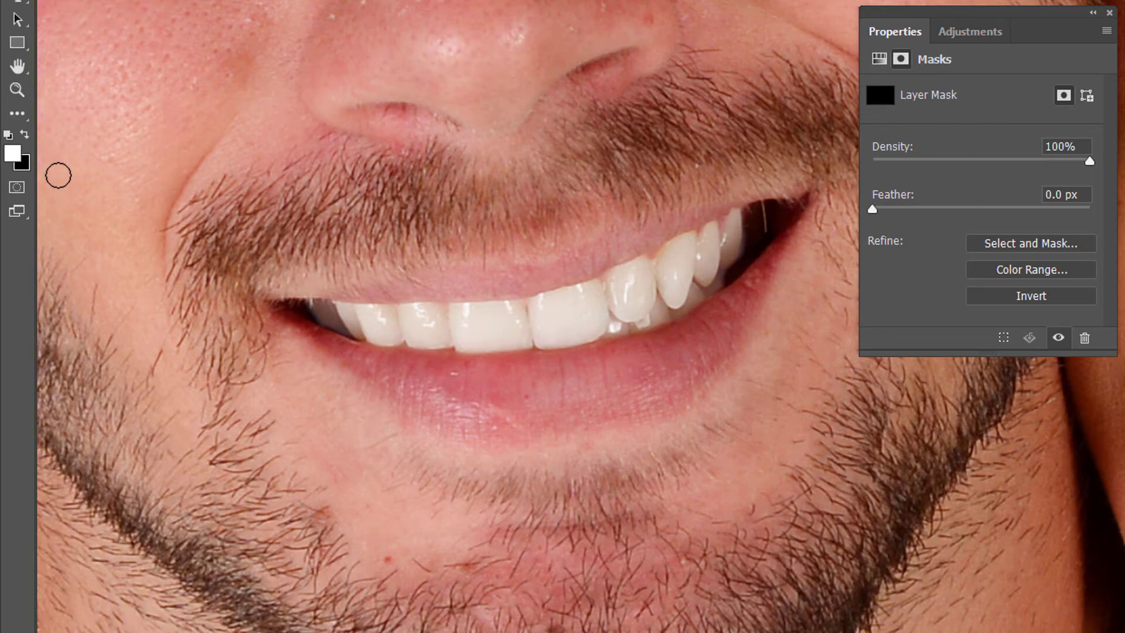
Paint black on the mask over the dark mouth corner farthest from the woman and along the lower lip edge
{"action": "key", "text": "x"}
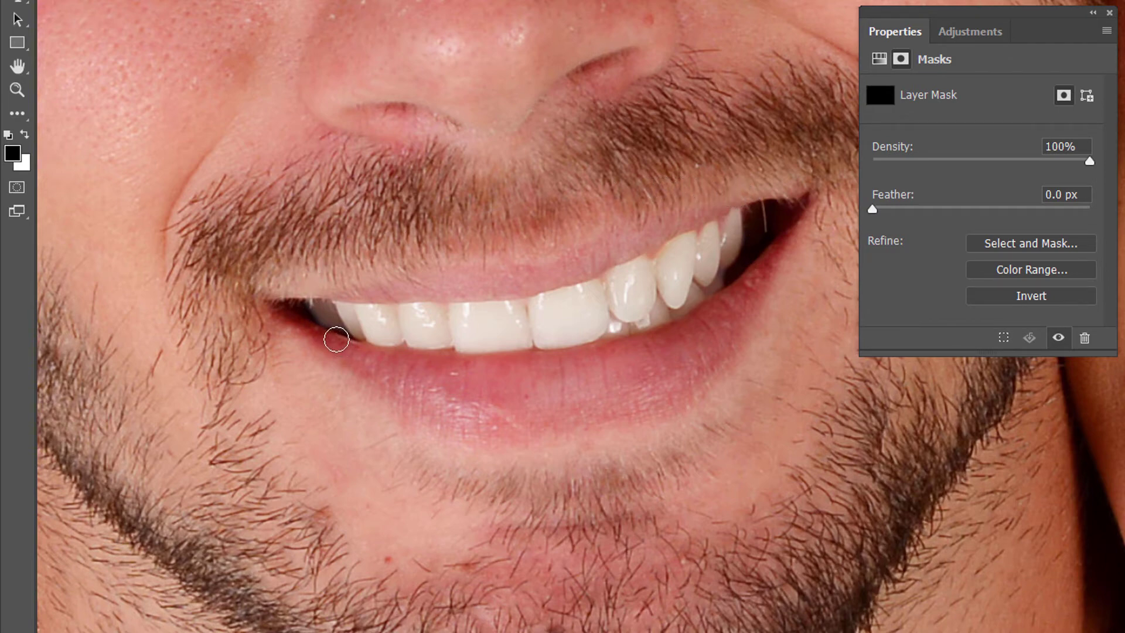
{"action": "mouse_move", "coordinate": [333, 334]}
{"action": "left_mouse_down"}
{"action": "mouse_move", "coordinate": [313, 303]}
{"action": "mouse_move", "coordinate": [337, 335]}
{"action": "left_mouse_up"}
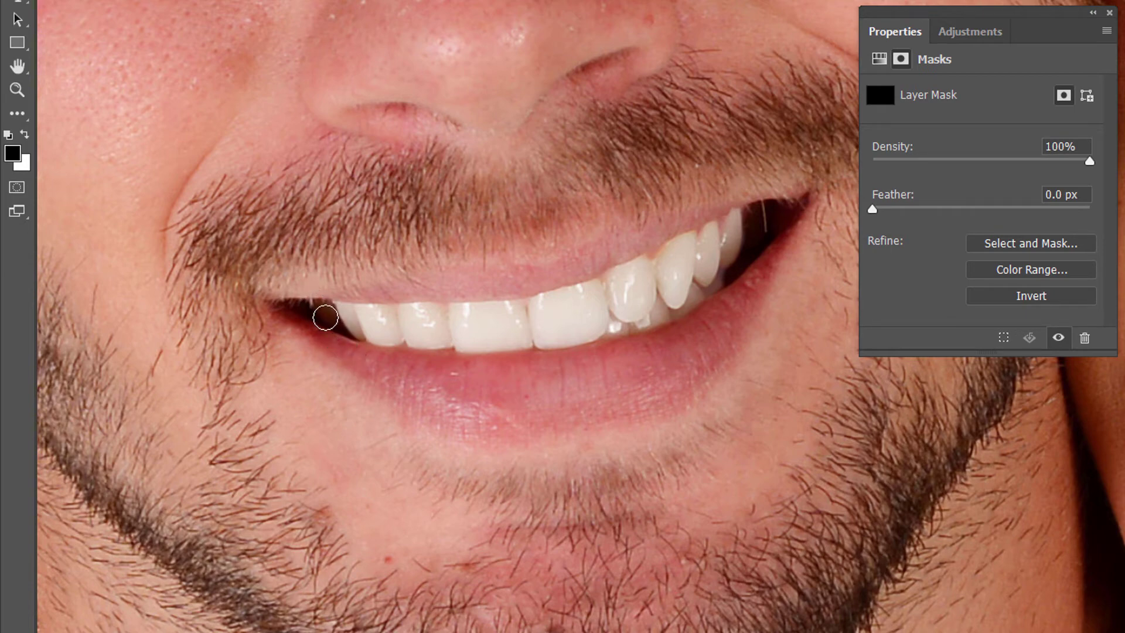
{"action": "mouse_move", "coordinate": [321, 305]}
{"action": "left_mouse_down"}
{"action": "mouse_move", "coordinate": [345, 348]}
{"action": "mouse_move", "coordinate": [395, 360]}
{"action": "mouse_move", "coordinate": [554, 365]}
{"action": "mouse_move", "coordinate": [626, 347]}
{"action": "left_mouse_up"}
{"action": "key", "text": "x"}
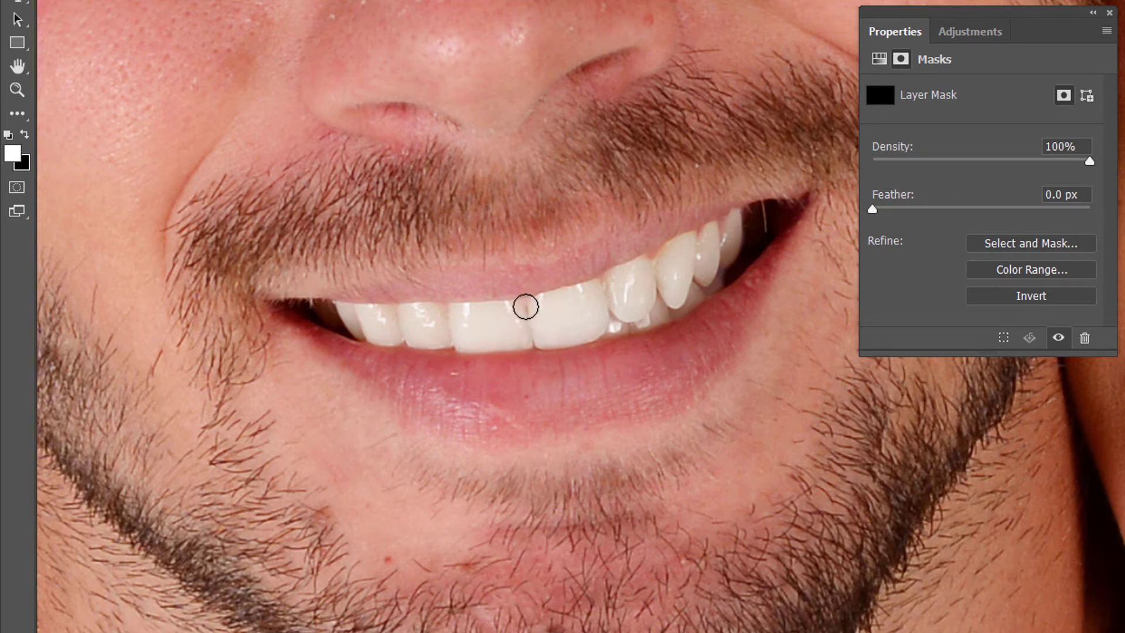
{"action": "key", "text": "x"}
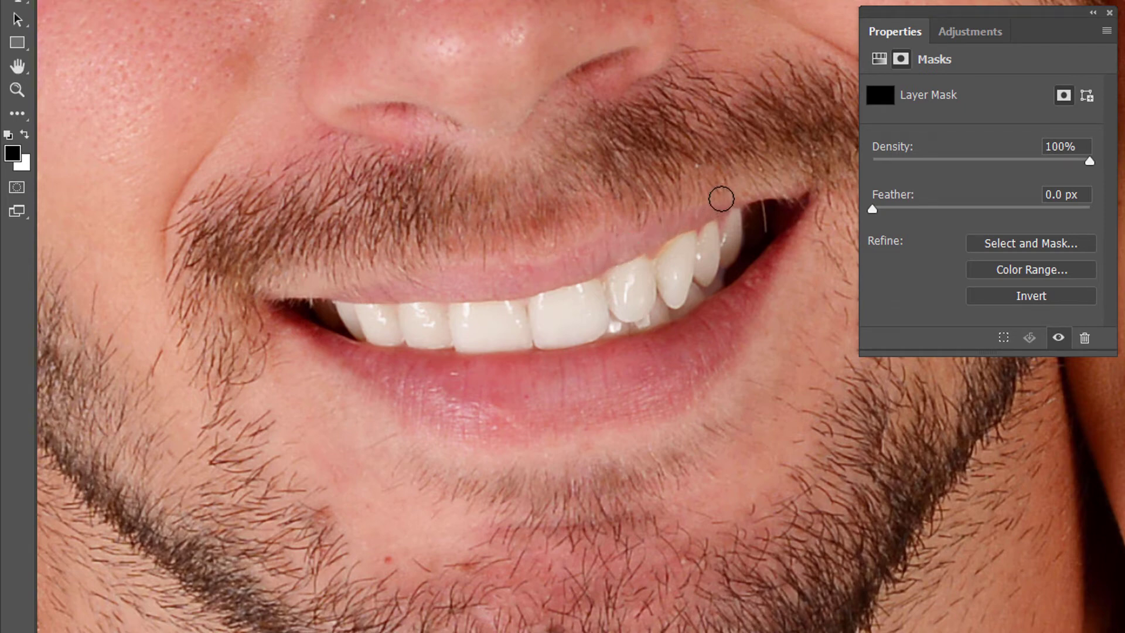
{"action": "key", "text": "x"}
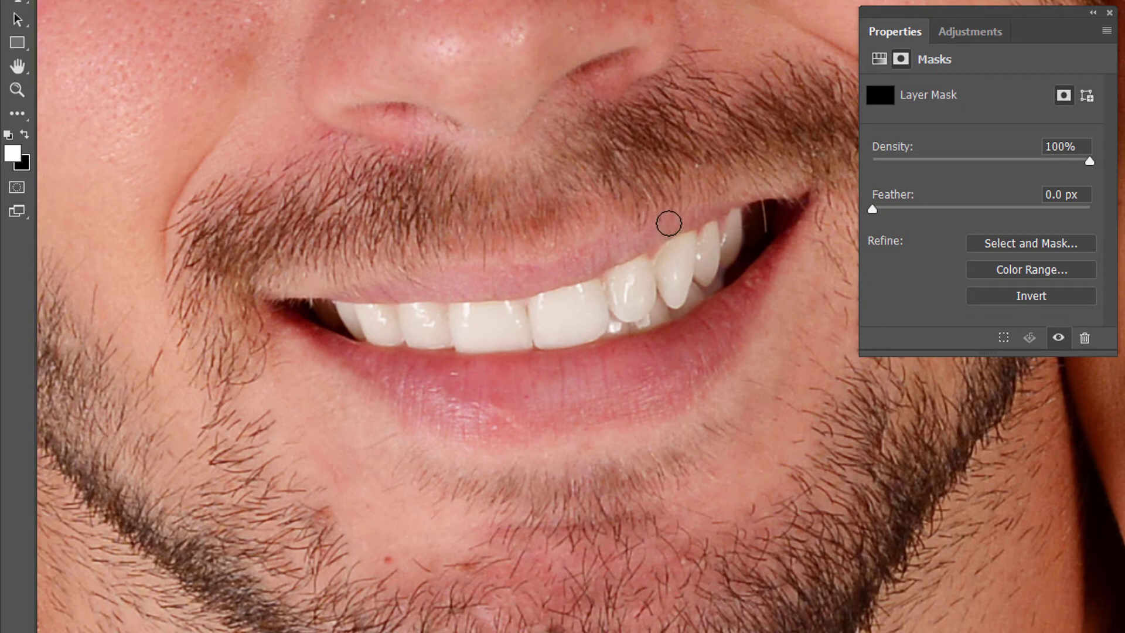
{"action": "key", "text": "x"}
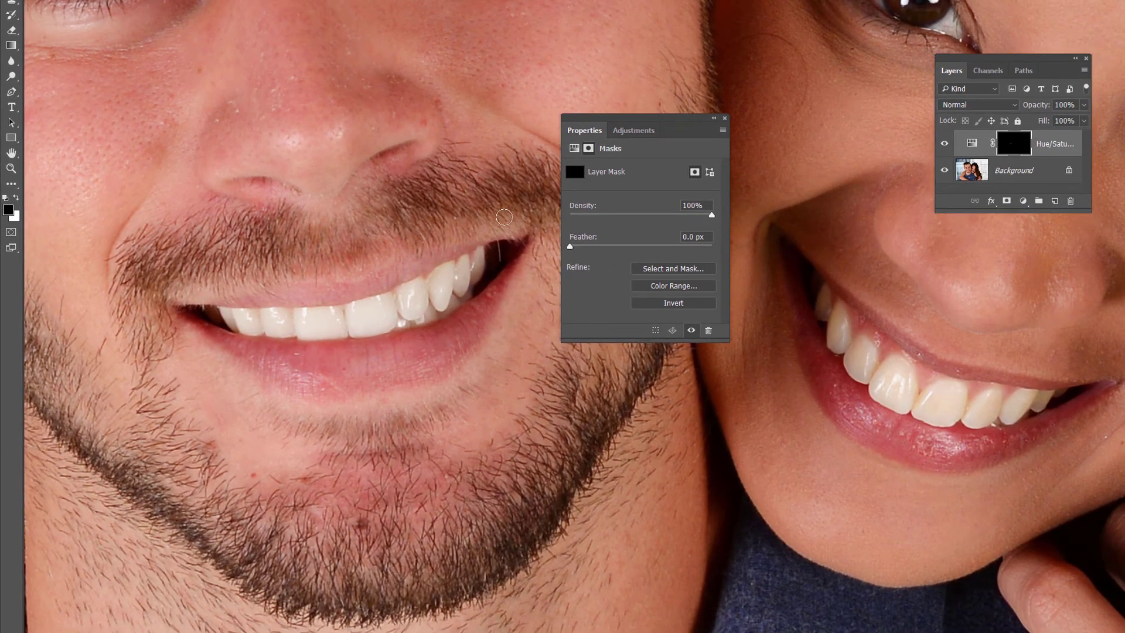
Bring the layer list beside the man's smile and hide the Hue/Saturation layer to compare with the original teeth
{"action": "left_click_drag", "start_coordinate": [626, 121], "coordinate": [949, 263]}
{"action": "left_click_drag", "start_coordinate": [1042, 71], "coordinate": [606, 180]}
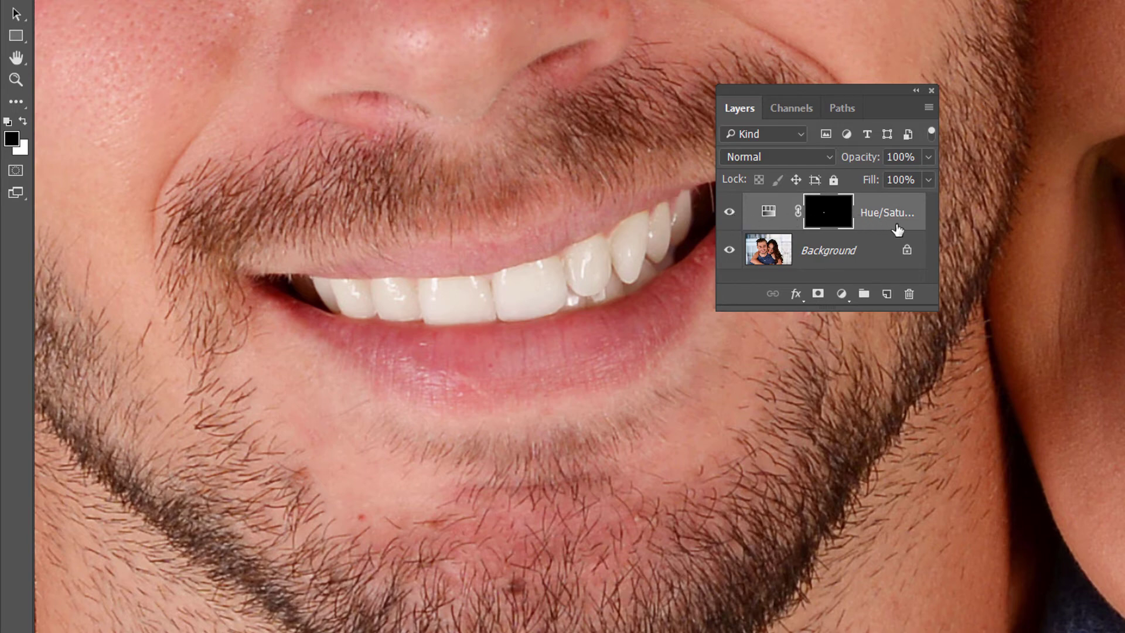
{"action": "left_click", "coordinate": [729, 218]}
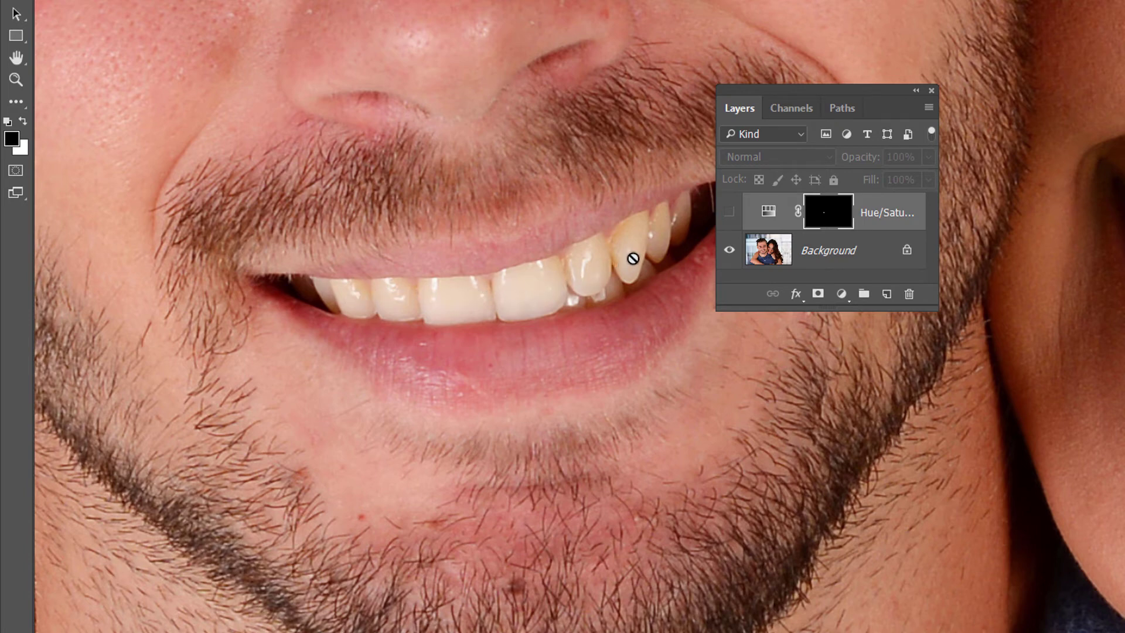
Toggle the Hue/Saturation layer on, off and on again to compare the man's original and whitened teeth
{"action": "left_click", "coordinate": [730, 212]}
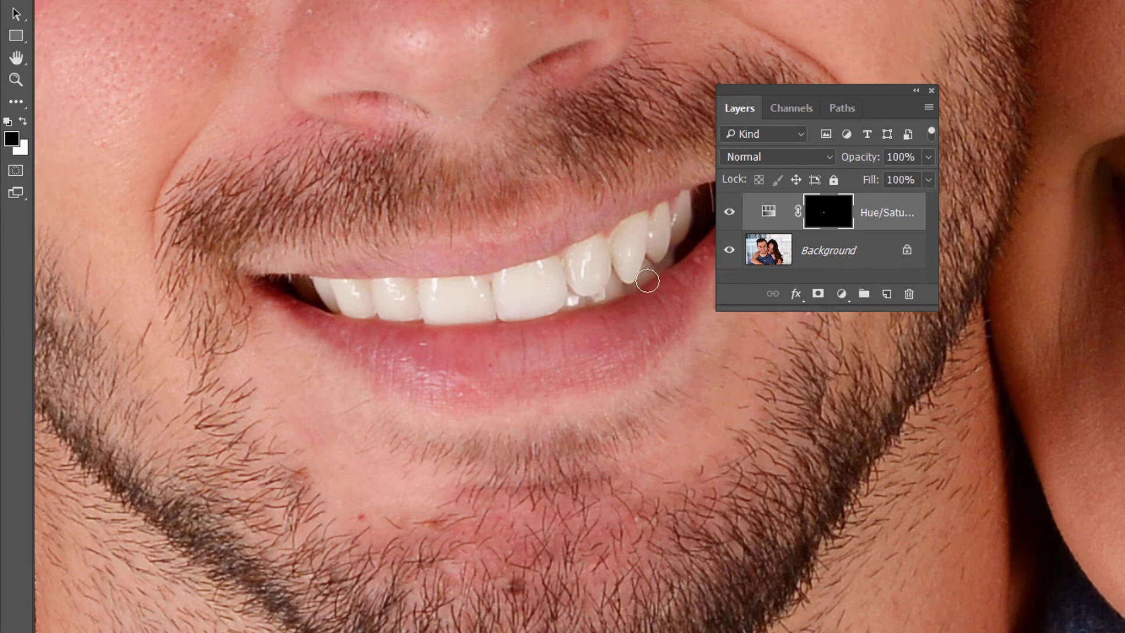
{"action": "left_click", "coordinate": [730, 213]}
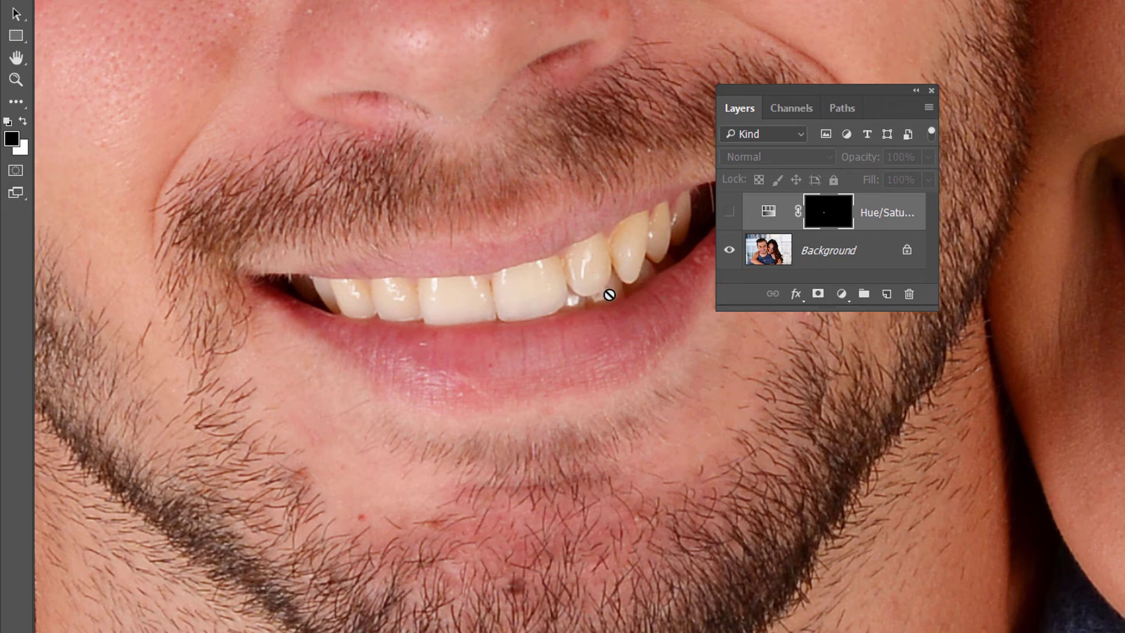
{"action": "left_click", "coordinate": [730, 212]}
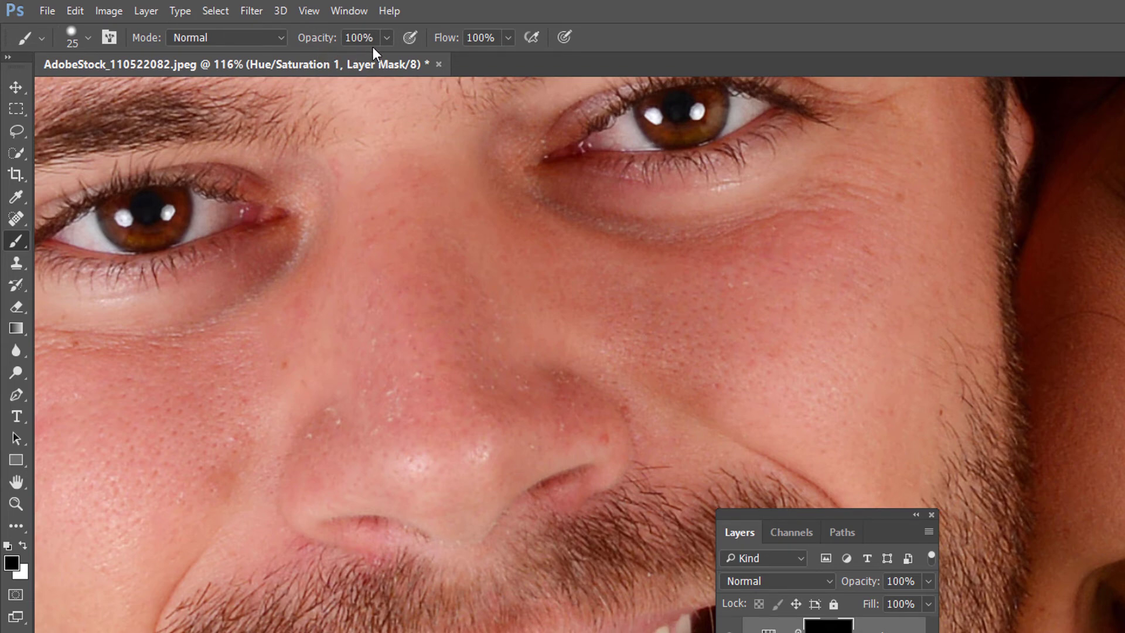
Lower the brush opacity to 50%, and toggle the Hue/Saturation layer off and on to check the man's teeth
{"action": "left_click", "coordinate": [387, 39]}
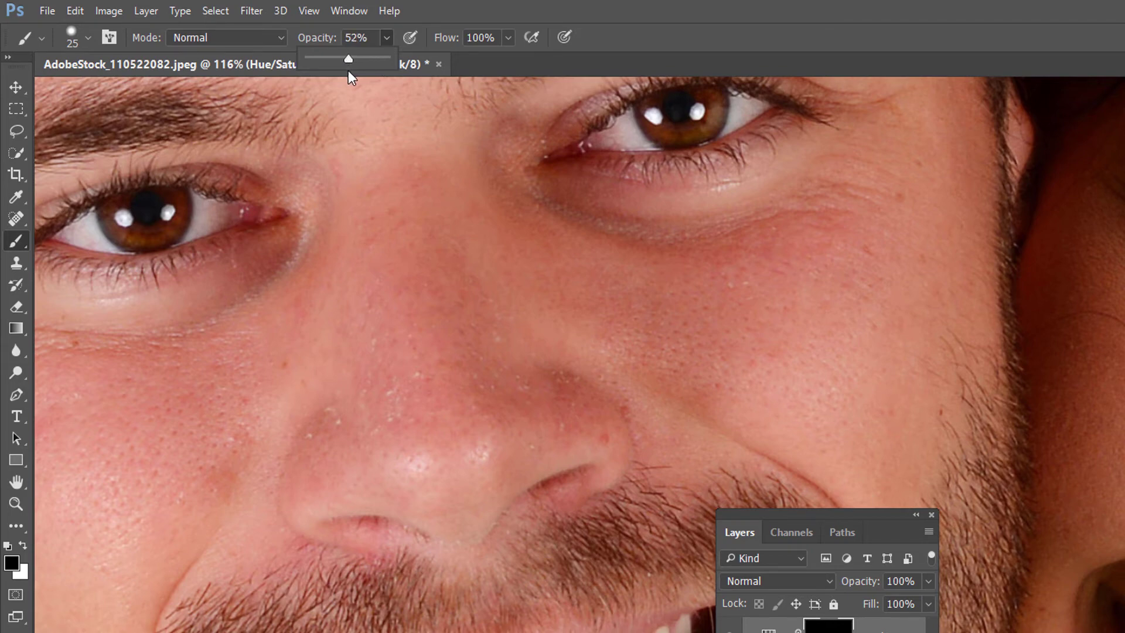
{"action": "left_click", "coordinate": [434, 14]}
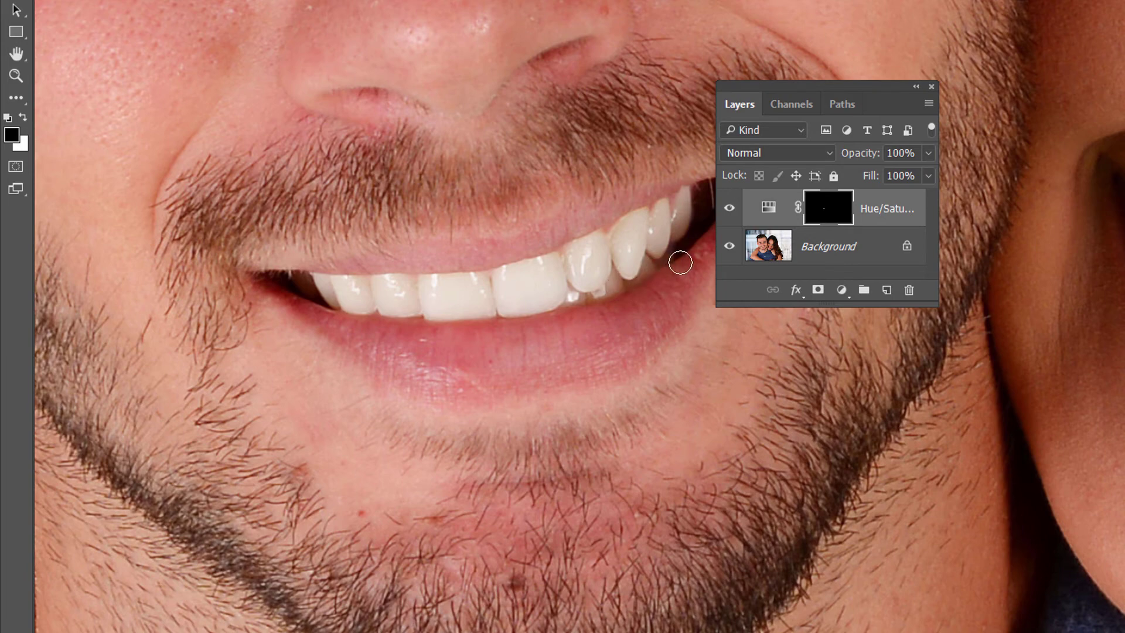
{"action": "left_click", "coordinate": [729, 209]}
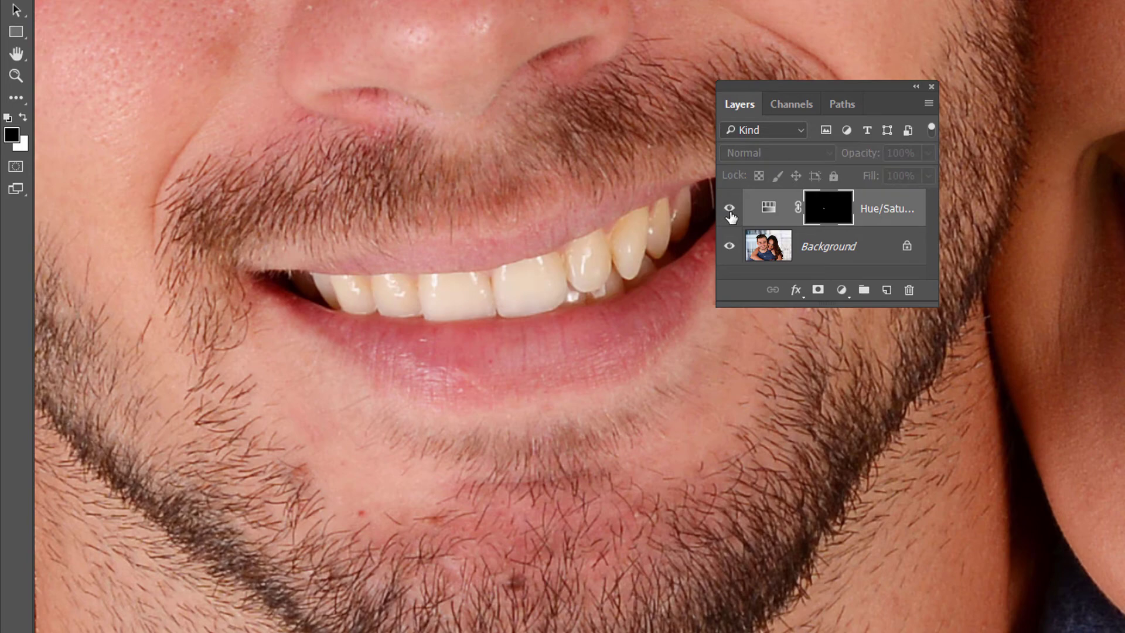
{"action": "left_click", "coordinate": [729, 209]}
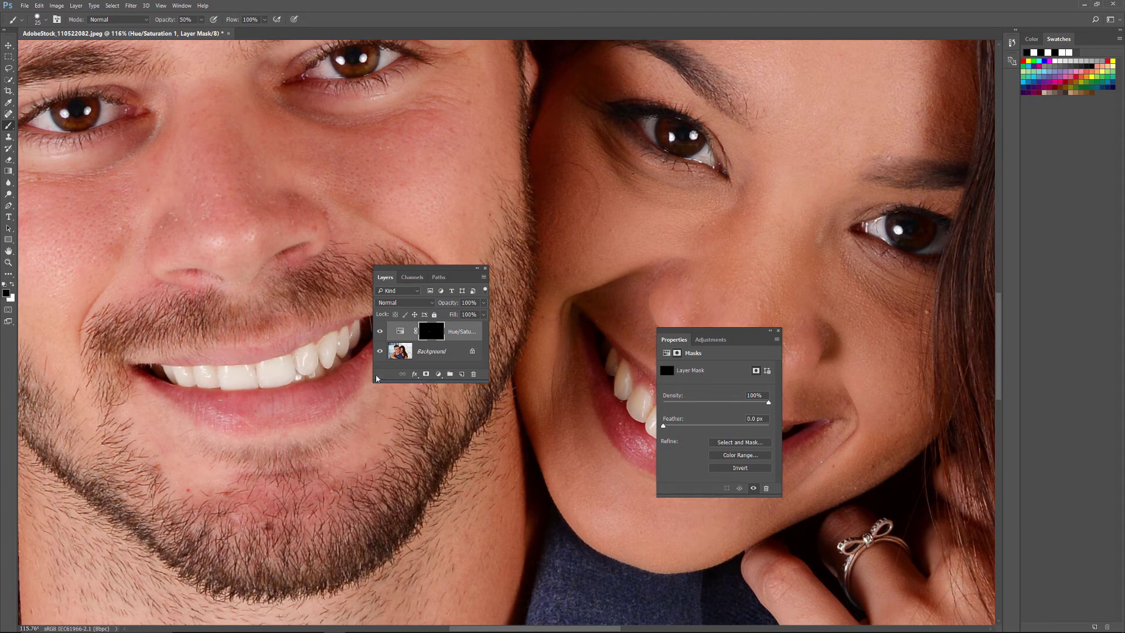
Clear the floating panels off the woman's smile and draw a freehand Lasso selection around all her visible teeth
{"action": "left_click_drag", "start_coordinate": [720, 336], "coordinate": [880, 149]}
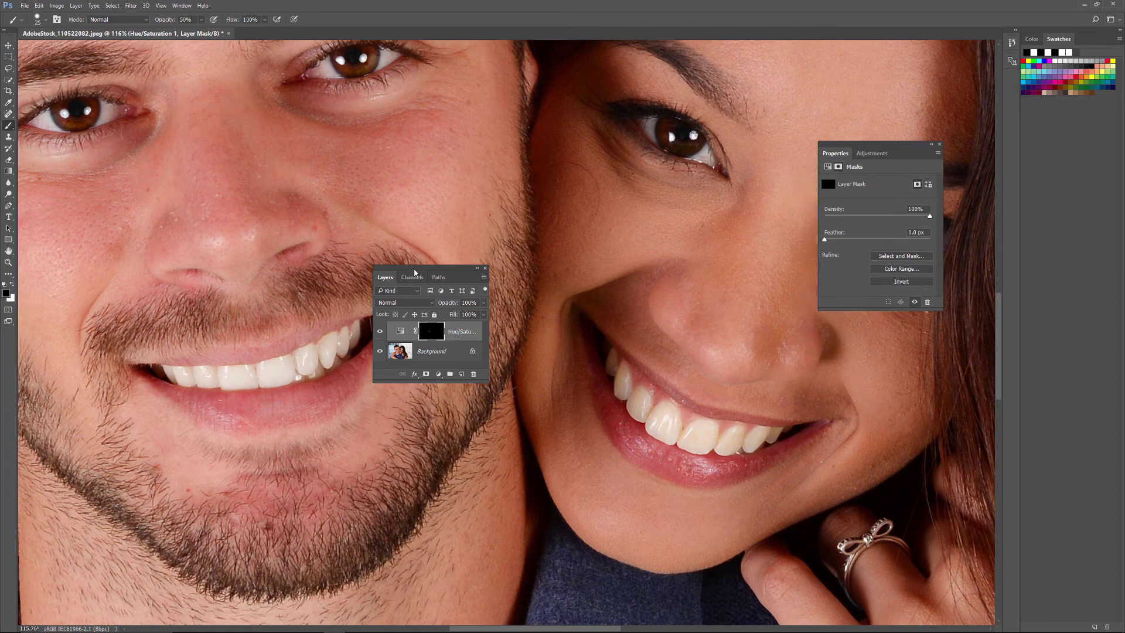
{"action": "left_click_drag", "start_coordinate": [414, 271], "coordinate": [916, 445]}
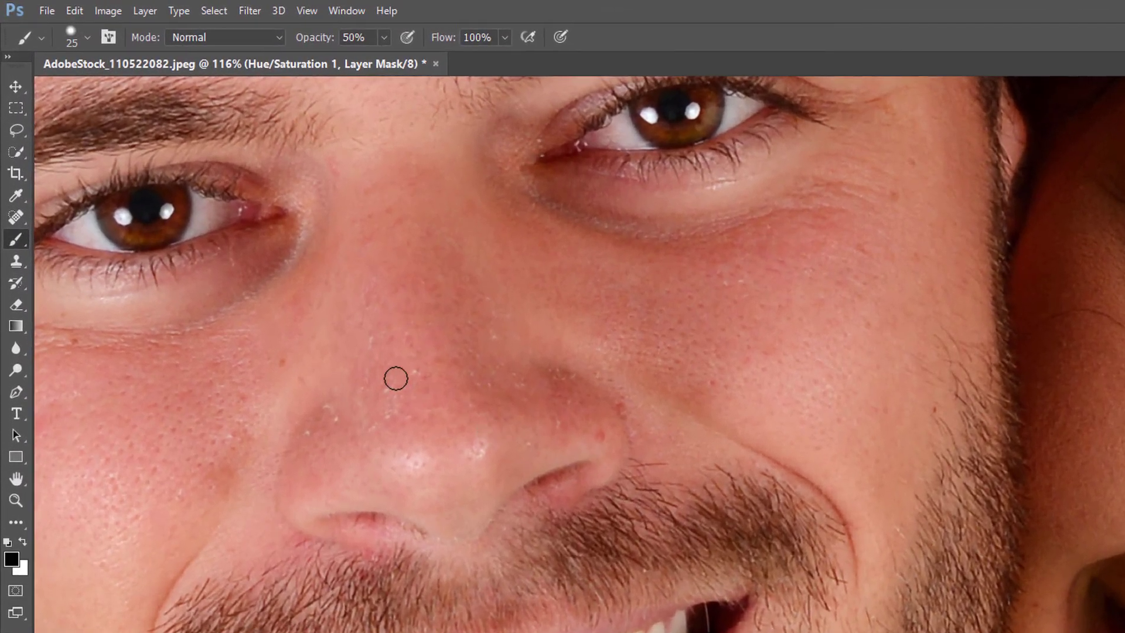
{"action": "left_click", "coordinate": [22, 131]}
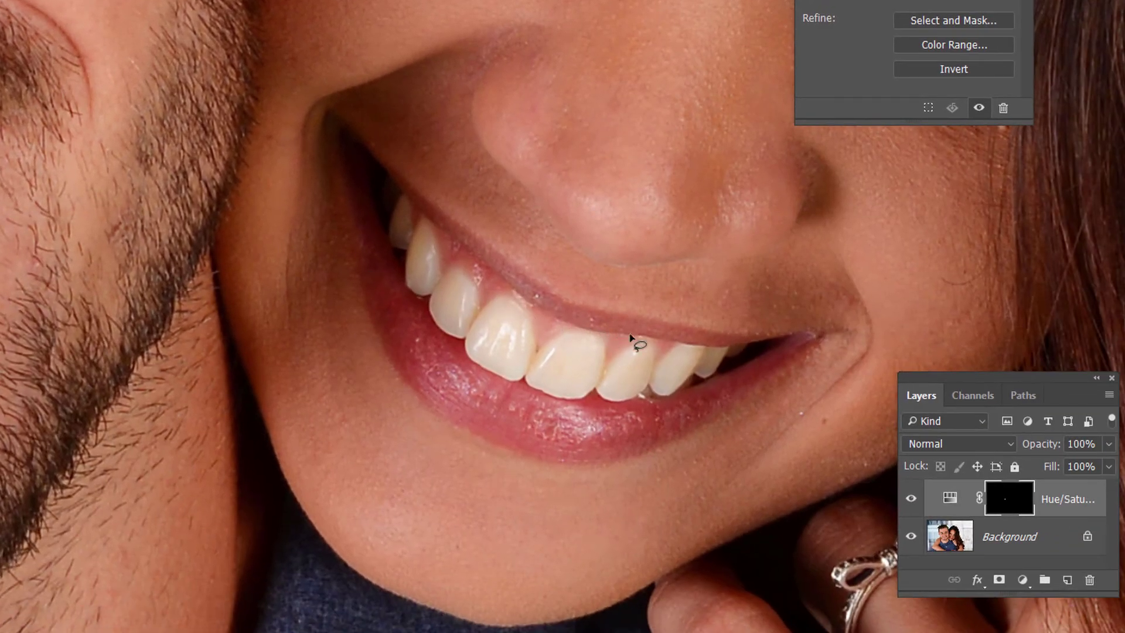
{"action": "mouse_move", "coordinate": [758, 340]}
{"action": "left_mouse_down"}
{"action": "mouse_move", "coordinate": [669, 345]}
{"action": "mouse_move", "coordinate": [640, 333]}
{"action": "mouse_move", "coordinate": [620, 343]}
{"action": "mouse_move", "coordinate": [596, 328]}
{"action": "mouse_move", "coordinate": [550, 328]}
{"action": "mouse_move", "coordinate": [518, 289]}
{"action": "mouse_move", "coordinate": [492, 288]}
{"action": "mouse_move", "coordinate": [450, 256]}
{"action": "mouse_move", "coordinate": [399, 182]}
{"action": "mouse_move", "coordinate": [379, 182]}
{"action": "mouse_move", "coordinate": [377, 221]}
{"action": "mouse_move", "coordinate": [423, 311]}
{"action": "mouse_move", "coordinate": [501, 381]}
{"action": "mouse_move", "coordinate": [564, 403]}
{"action": "left_mouse_up"}
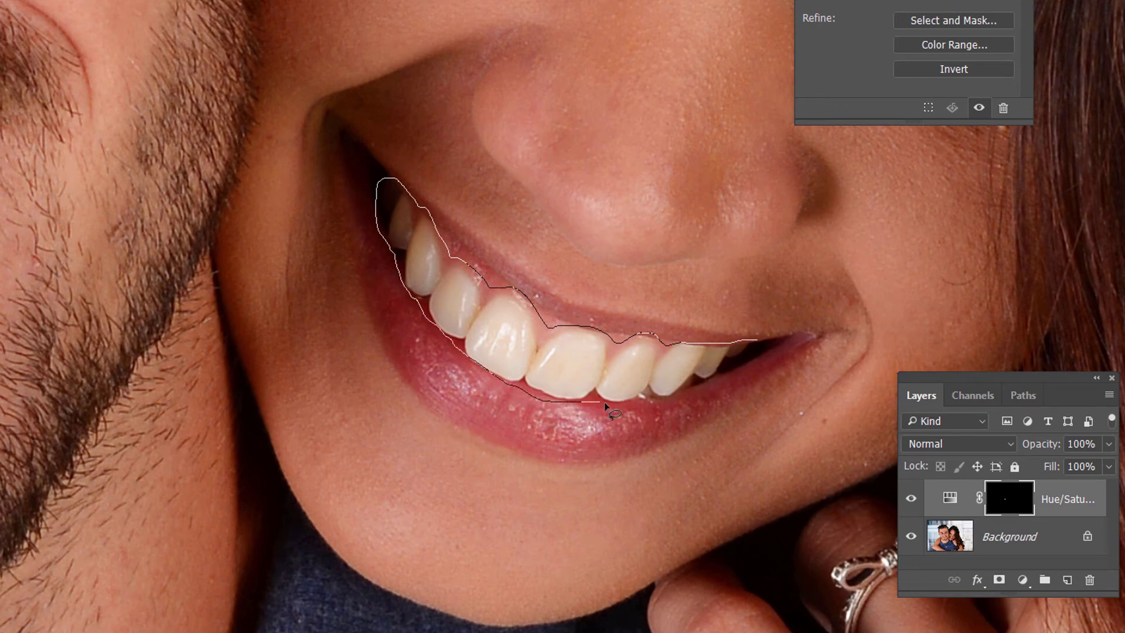
{"action": "left_click_drag", "start_coordinate": [733, 370], "coordinate": [761, 340]}
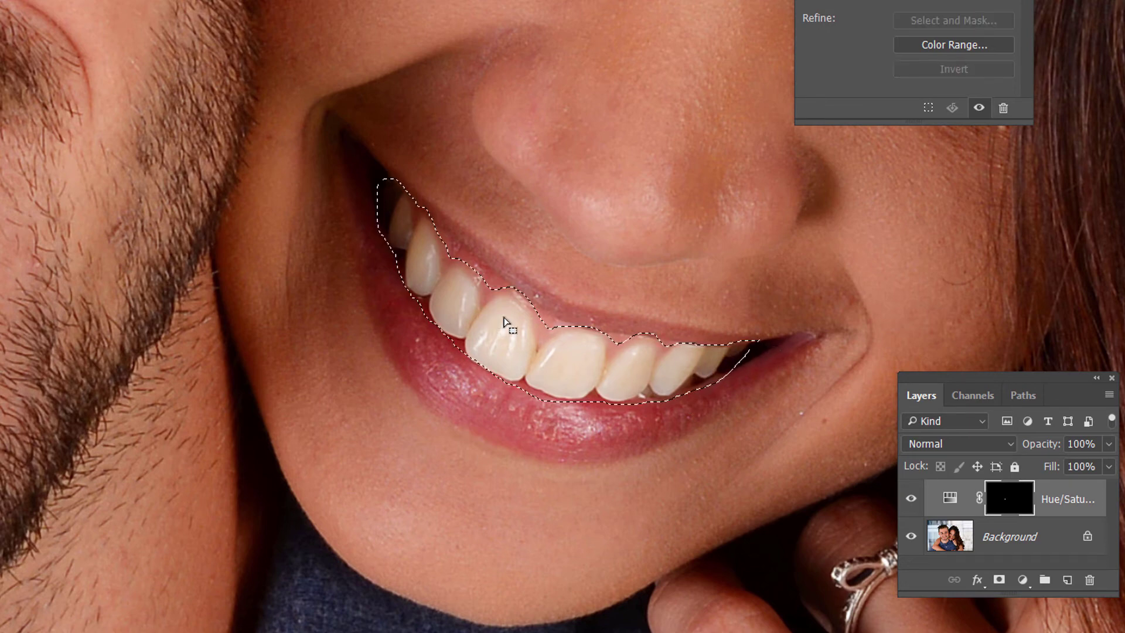
Add a second Hue/Saturation adjustment layer from the woman's teeth selection, and enlarge the layer list to show all layers
{"action": "left_click_drag", "start_coordinate": [990, 375], "coordinate": [191, 6]}
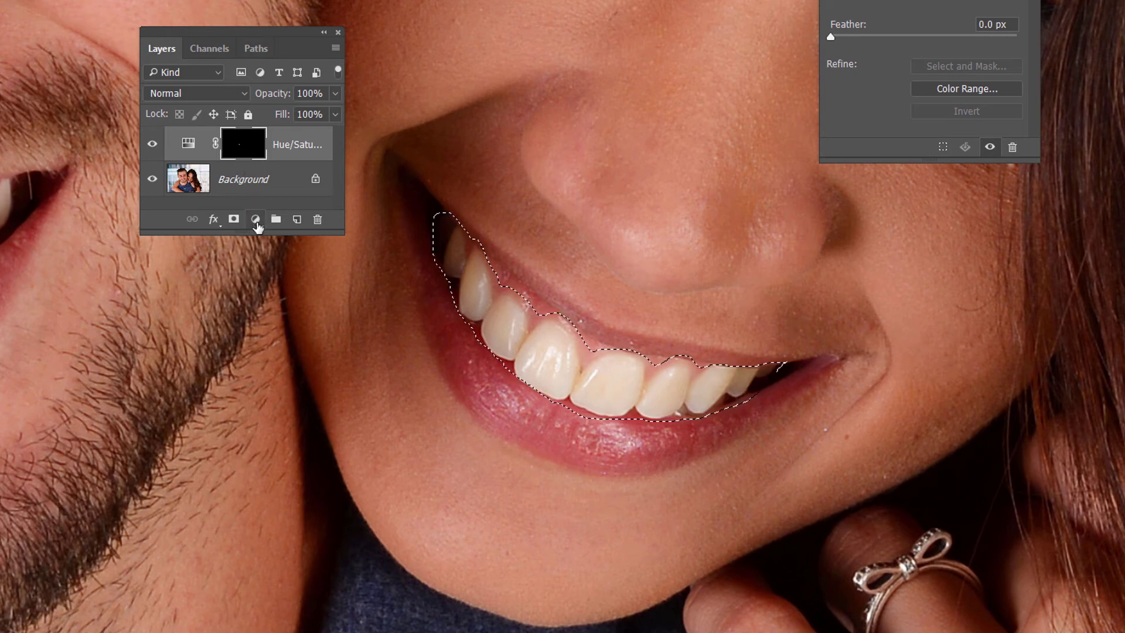
{"action": "left_click", "coordinate": [256, 220]}
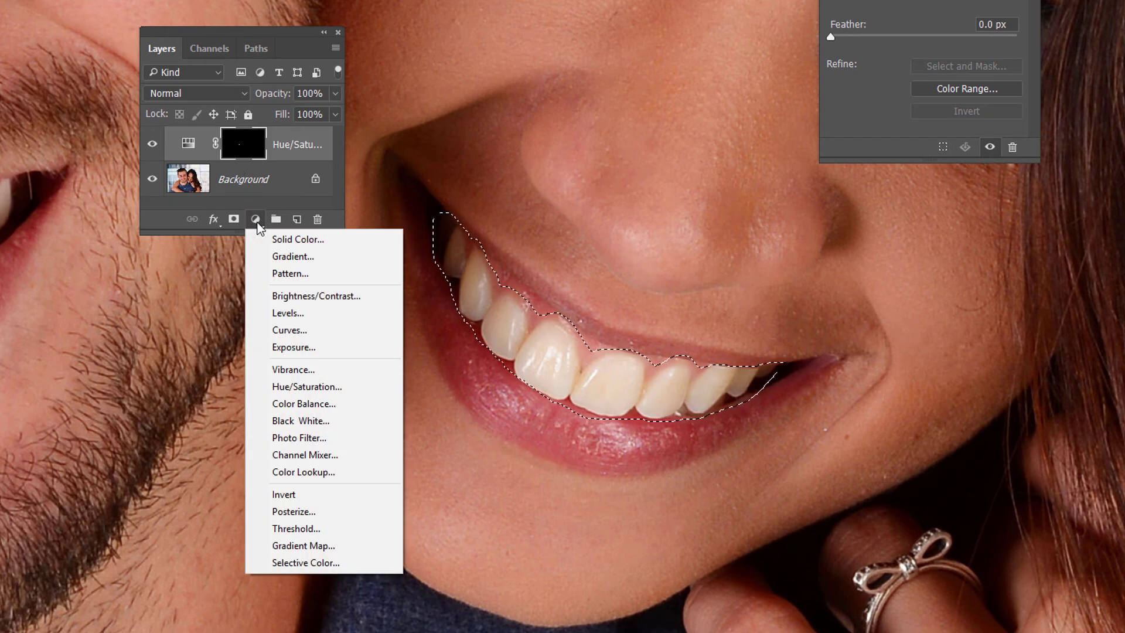
{"action": "left_click", "coordinate": [367, 390]}
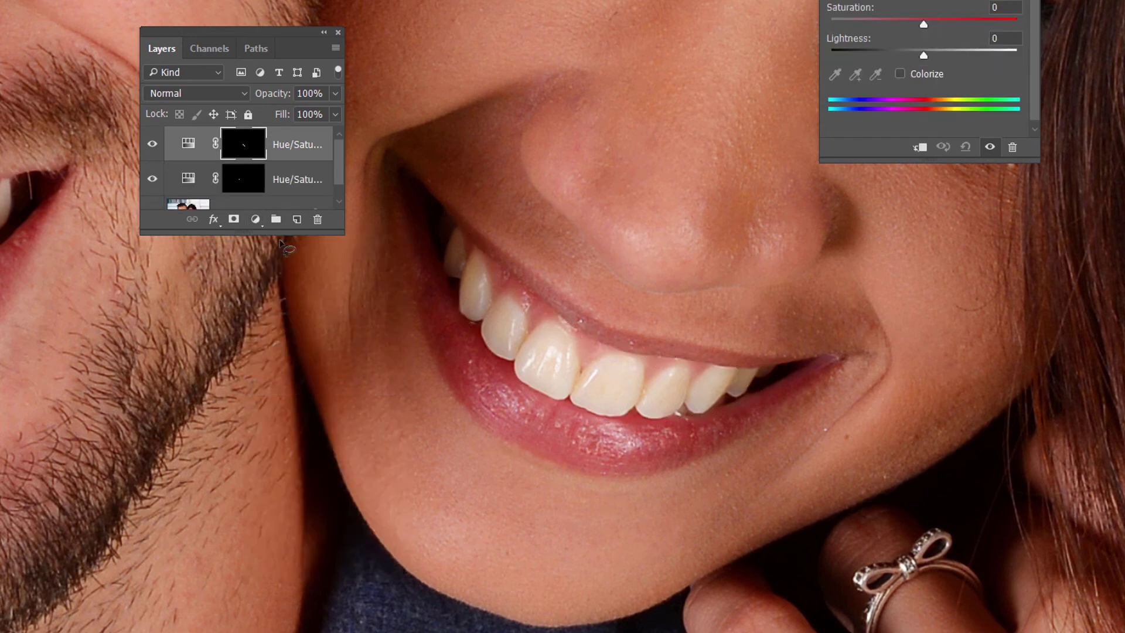
{"action": "left_click_drag", "start_coordinate": [282, 236], "coordinate": [301, 257]}
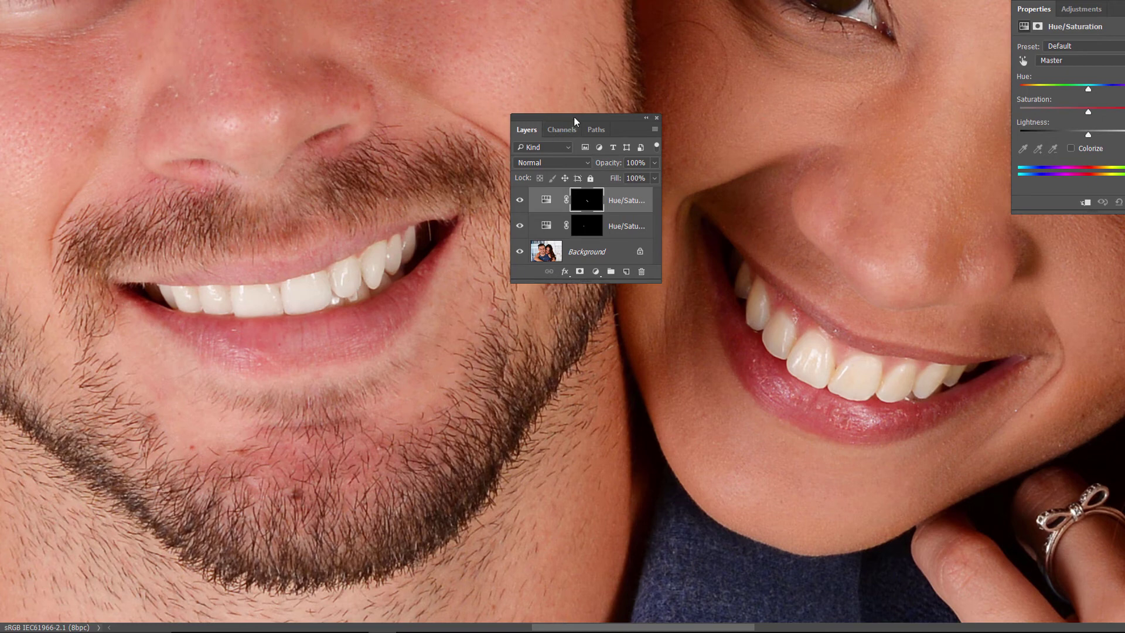
Place the Hue/Saturation settings beside the woman's smile and set the saturation of the Yellows to -70
{"action": "left_click_drag", "start_coordinate": [574, 121], "coordinate": [1028, 245]}
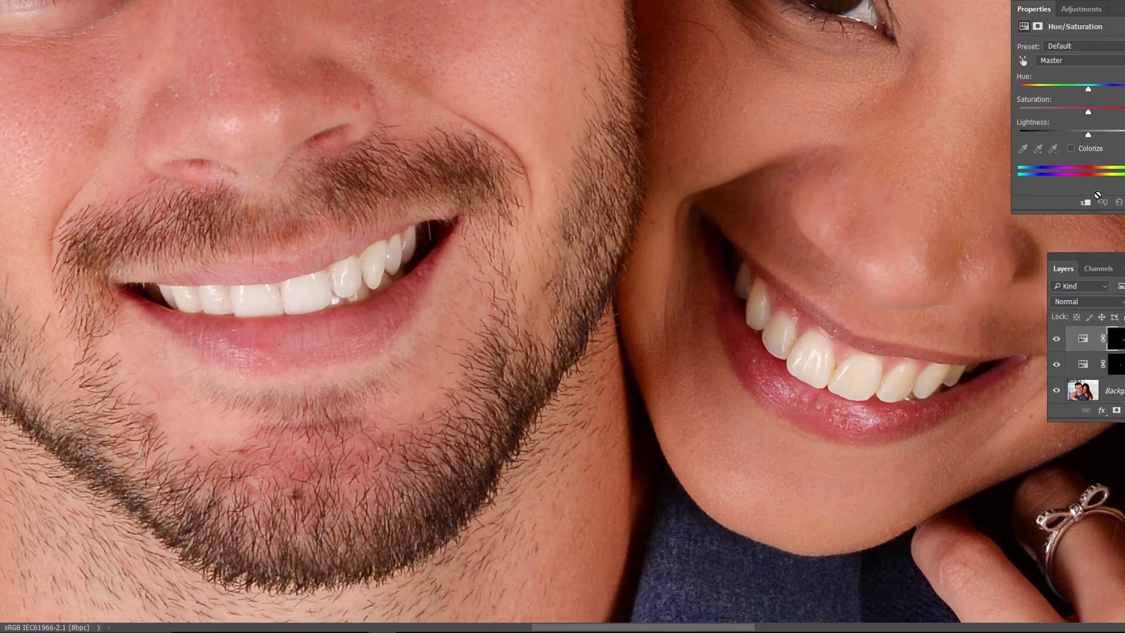
{"action": "left_click_drag", "start_coordinate": [1082, 2], "coordinate": [652, 192]}
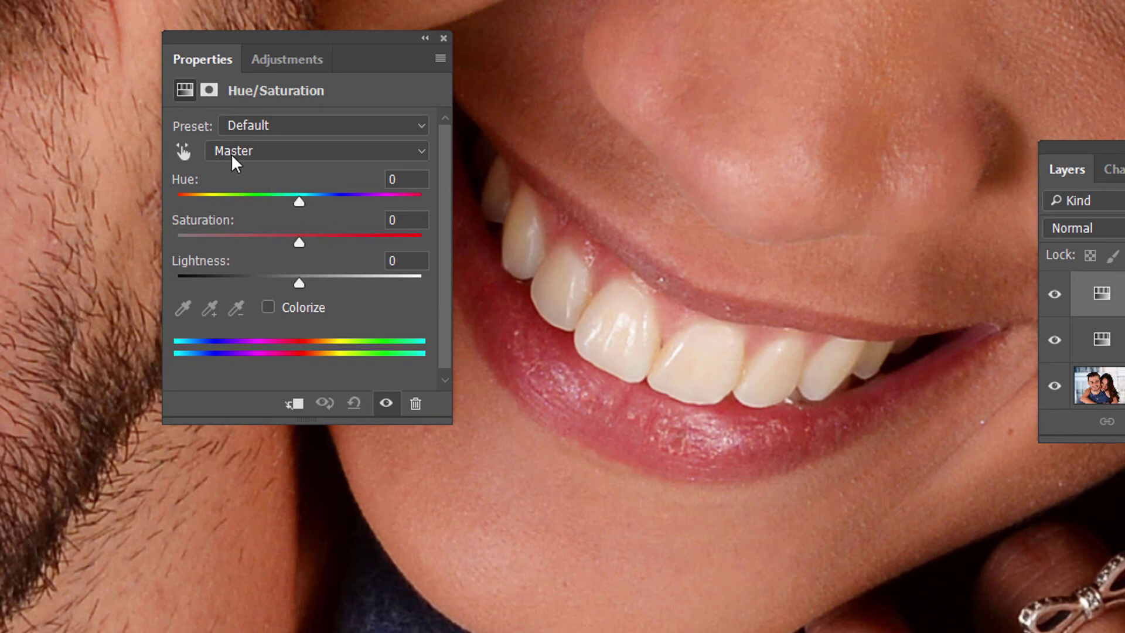
{"action": "left_click", "coordinate": [276, 150]}
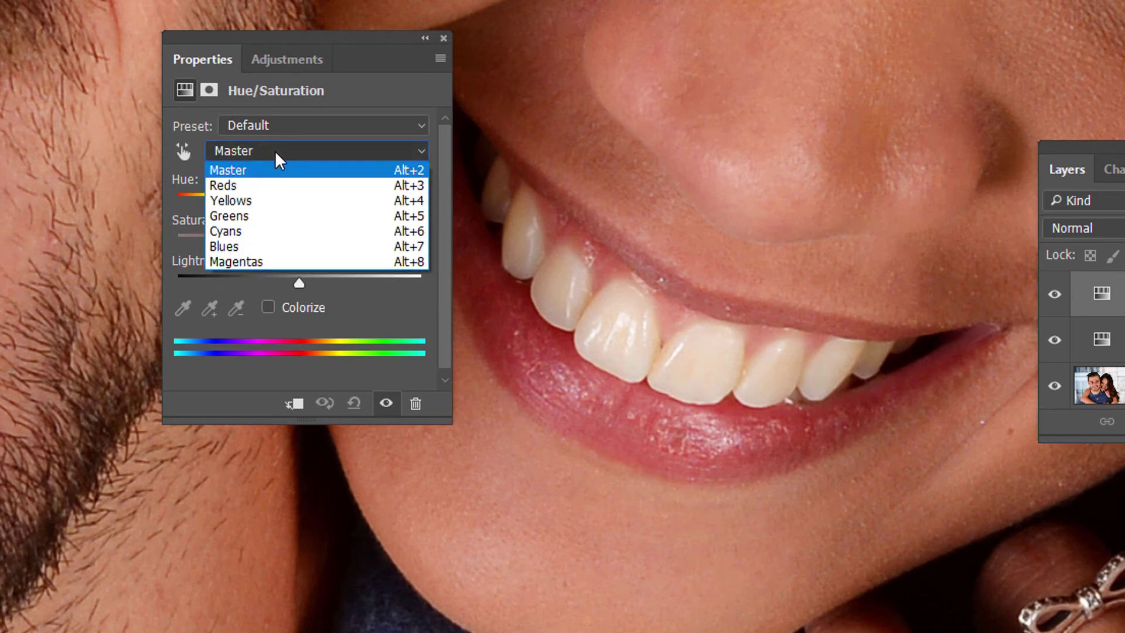
{"action": "left_click", "coordinate": [293, 202]}
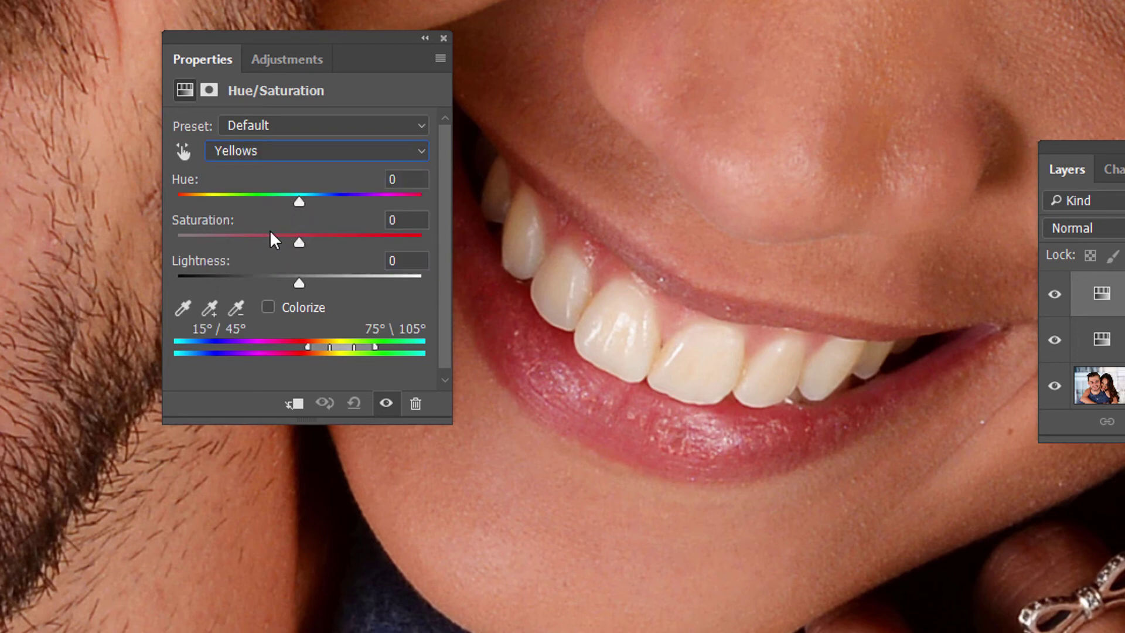
{"action": "left_click_drag", "start_coordinate": [298, 240], "coordinate": [214, 241]}
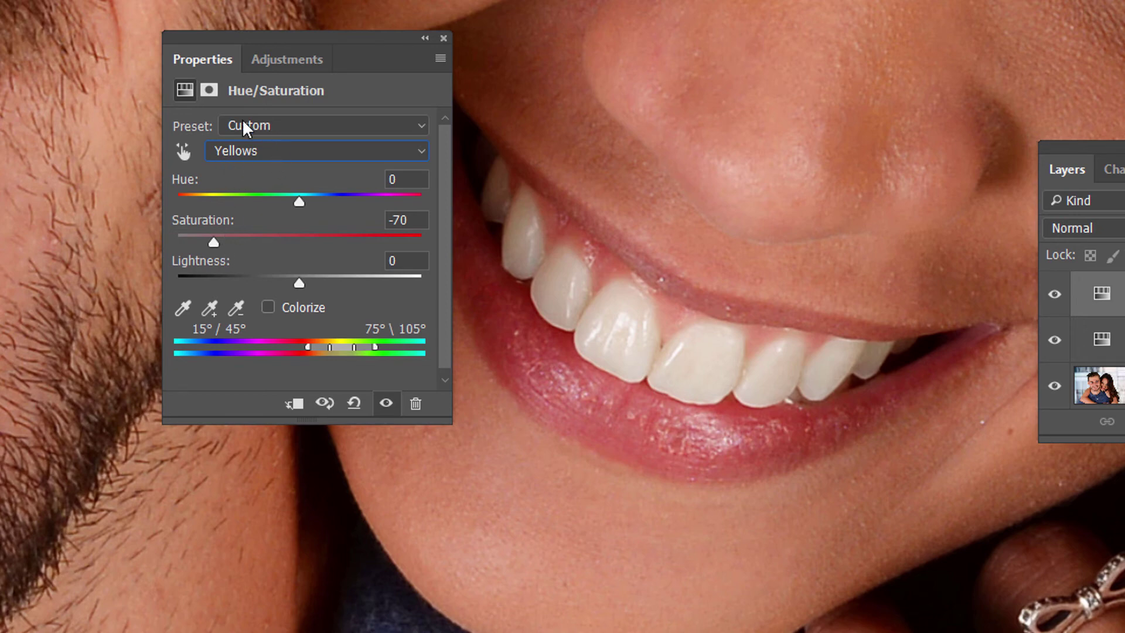
Set the Master lightness of the woman's Hue/Saturation adjustment to +10
{"action": "left_click", "coordinate": [288, 150]}
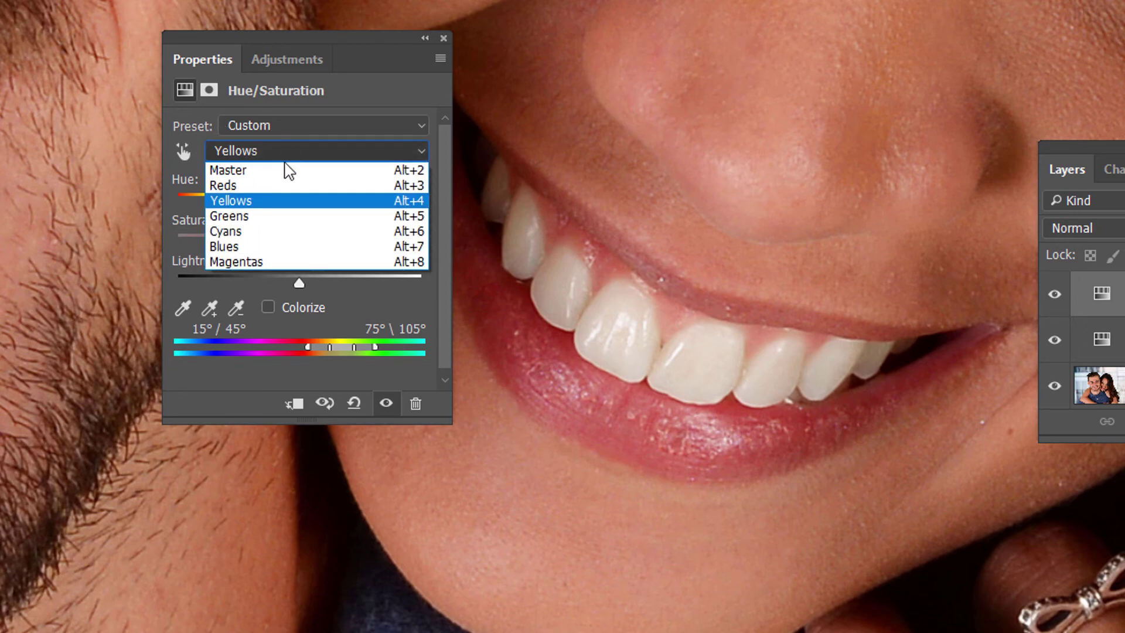
{"action": "left_click", "coordinate": [287, 170]}
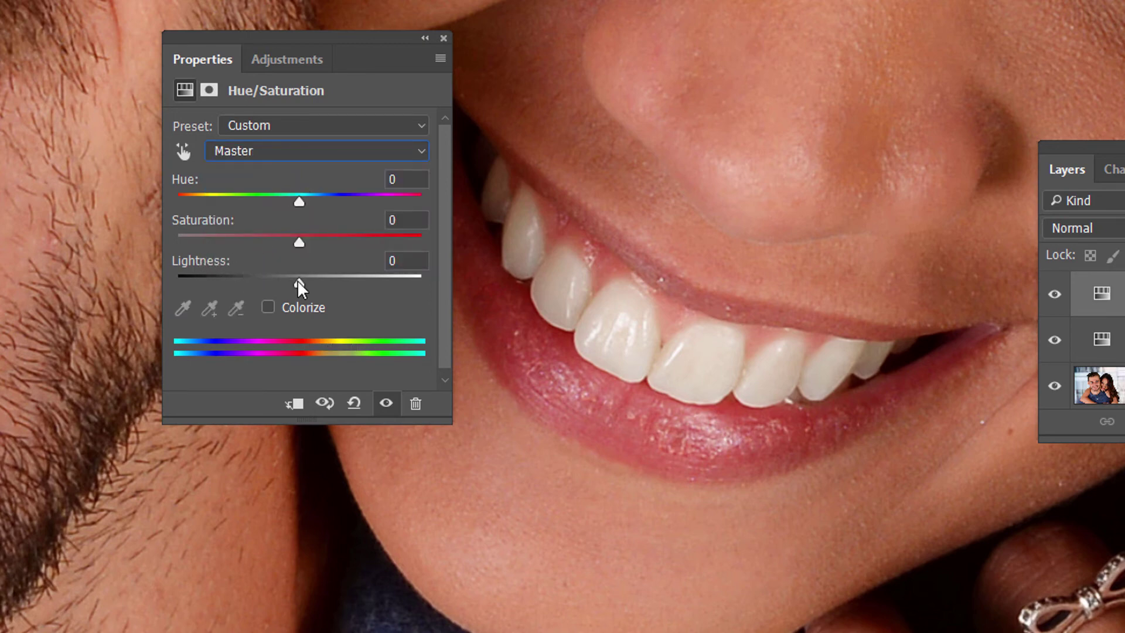
{"action": "left_click_drag", "start_coordinate": [298, 280], "coordinate": [312, 282]}
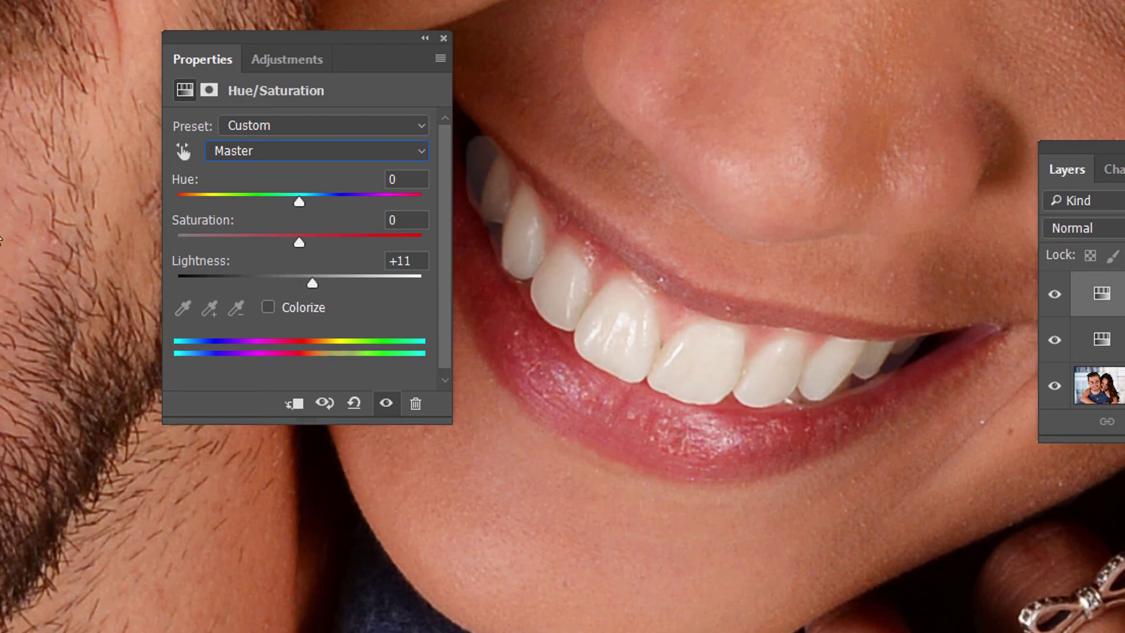
{"action": "left_click", "coordinate": [304, 282]}
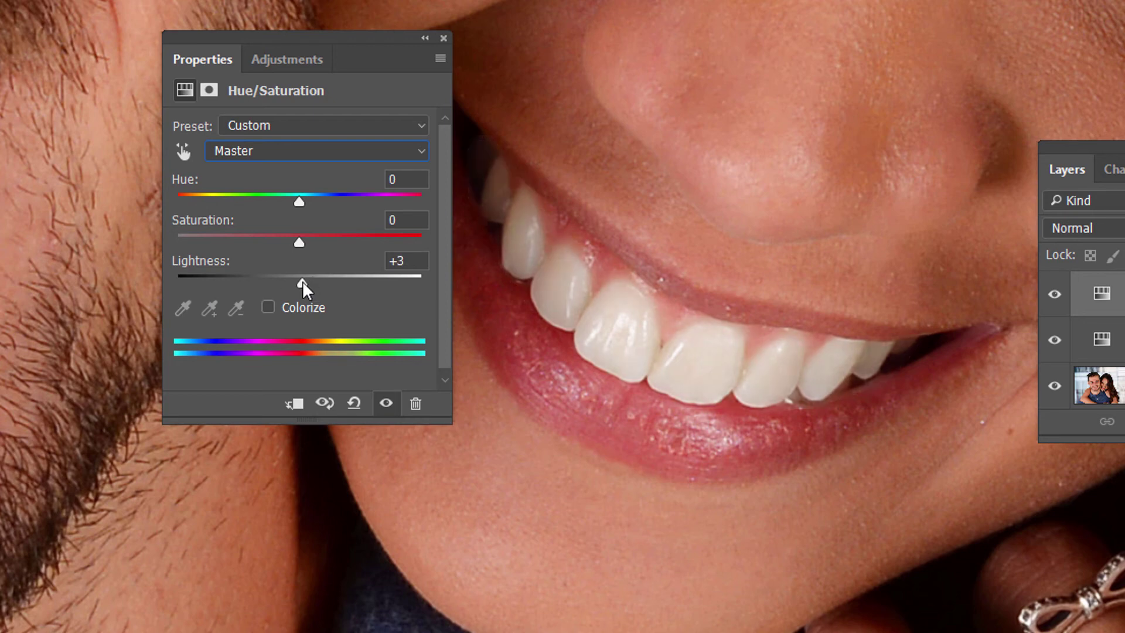
{"action": "left_click_drag", "start_coordinate": [305, 282], "coordinate": [311, 280]}
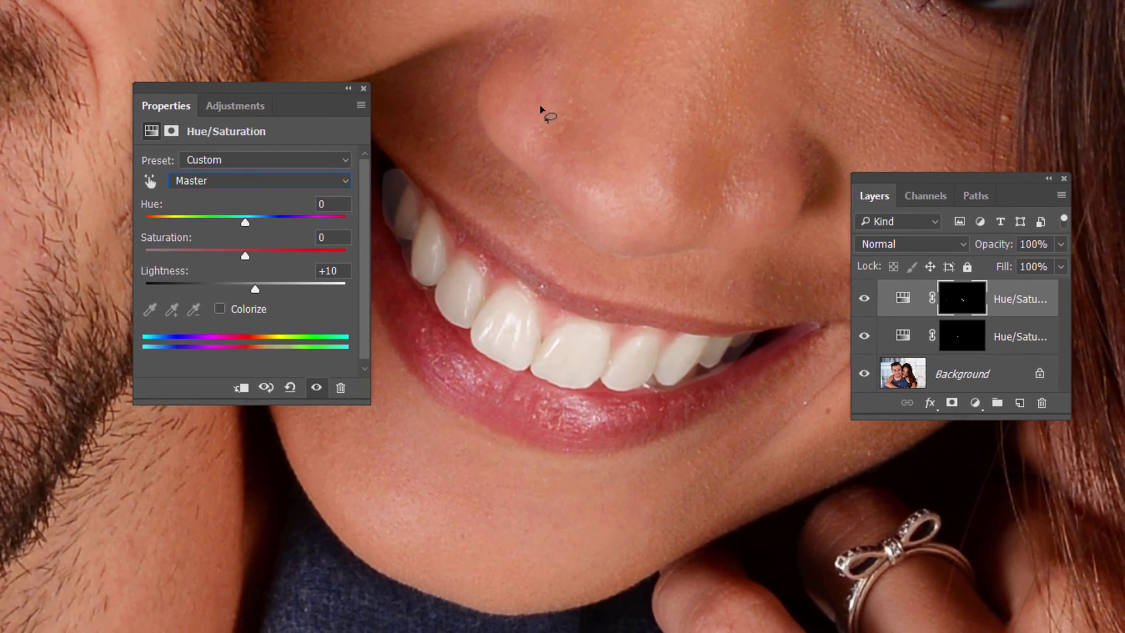
Uncover the woman's smile, switch to the Brush tool at 100% opacity, and check the brush size and hardness
{"action": "left_click_drag", "start_coordinate": [312, 86], "coordinate": [854, 0]}
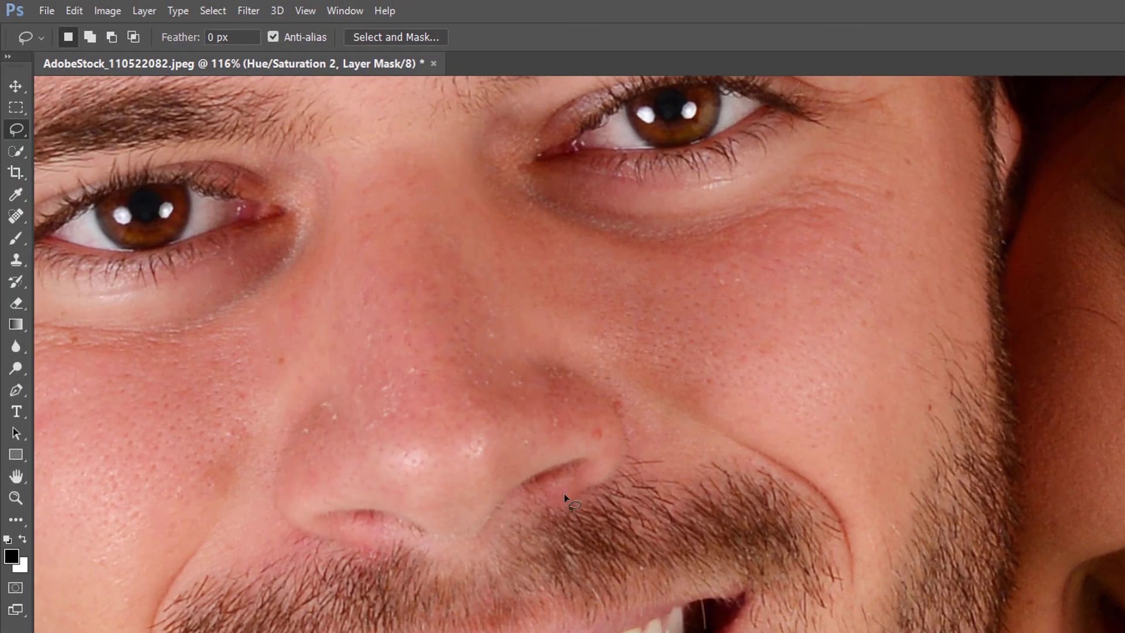
{"action": "left_click", "coordinate": [23, 240]}
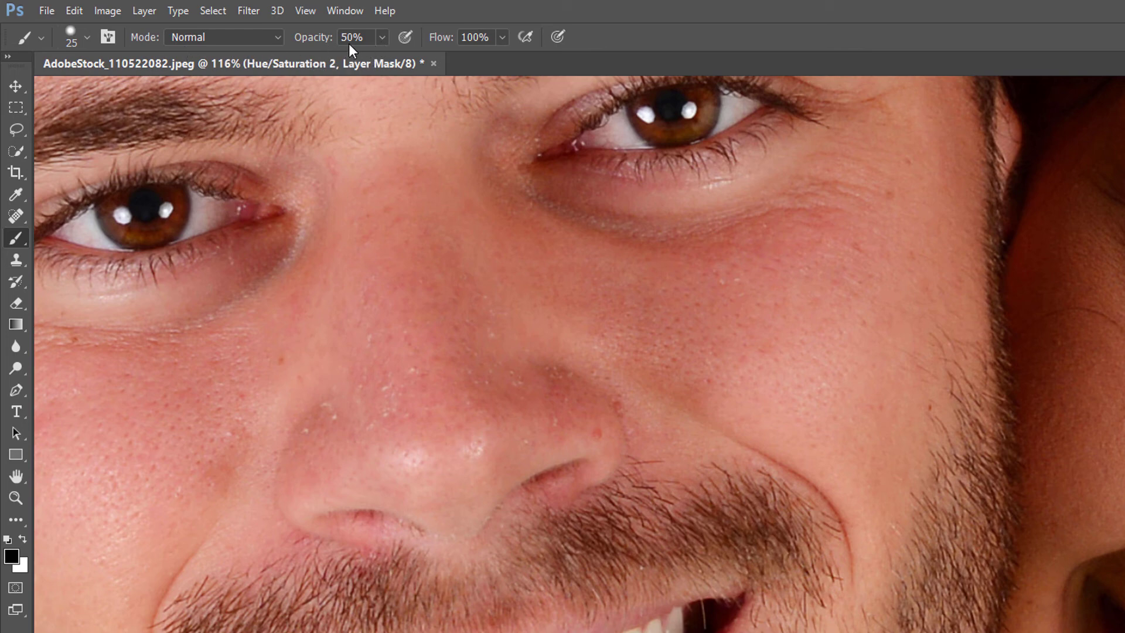
{"action": "left_click", "coordinate": [383, 40]}
{"action": "left_click_drag", "start_coordinate": [378, 58], "coordinate": [434, 58]}
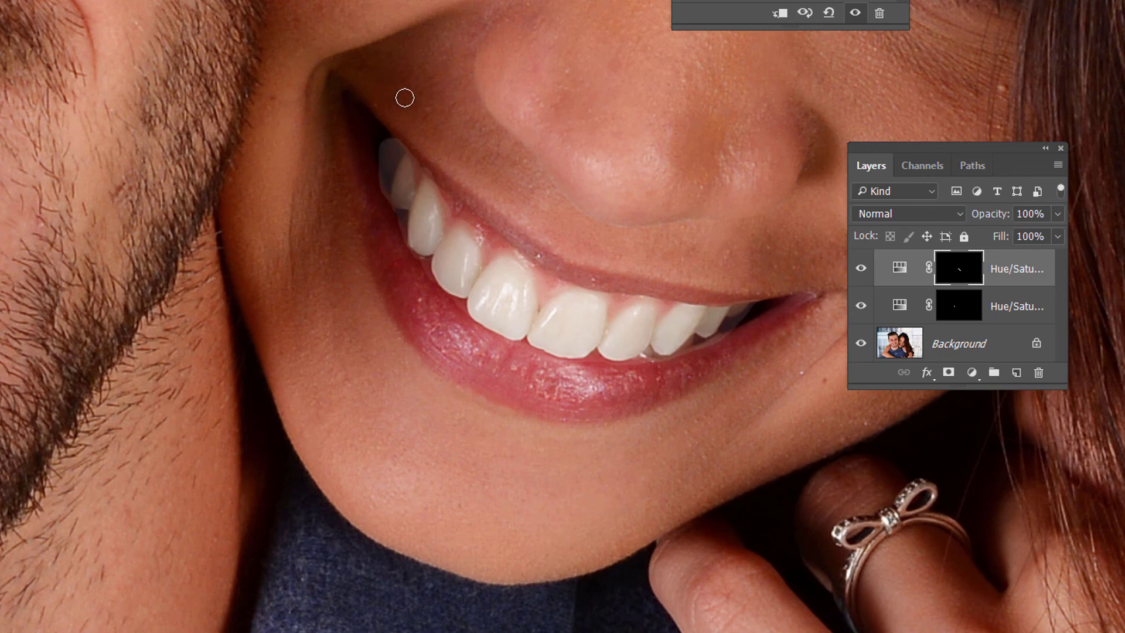
{"action": "right_click", "coordinate": [376, 57]}
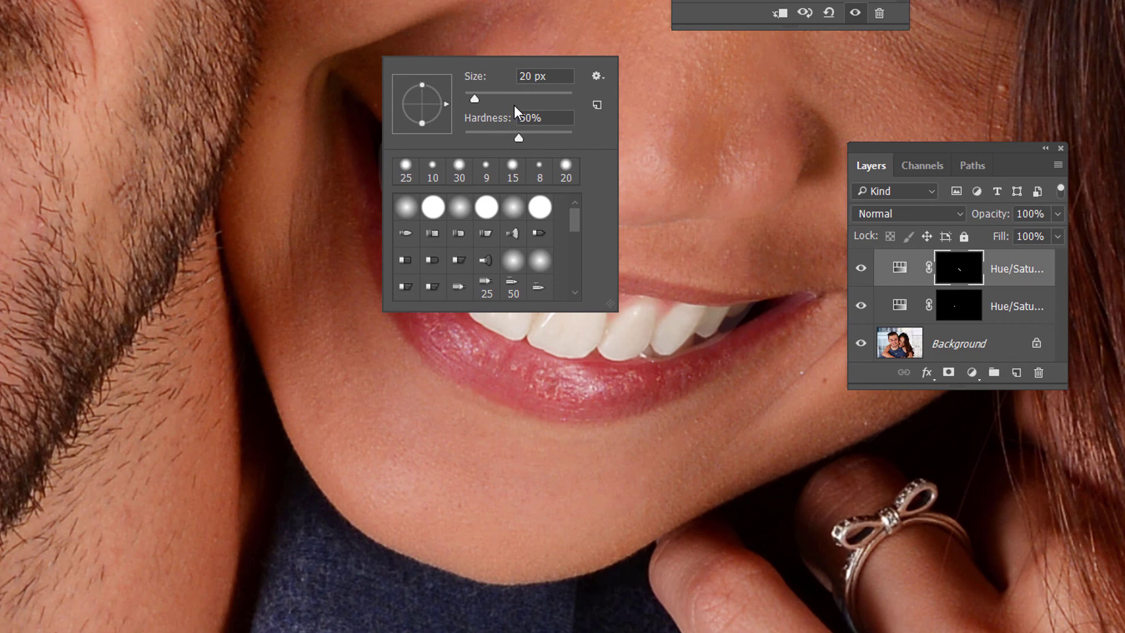
{"action": "key", "text": "Return"}
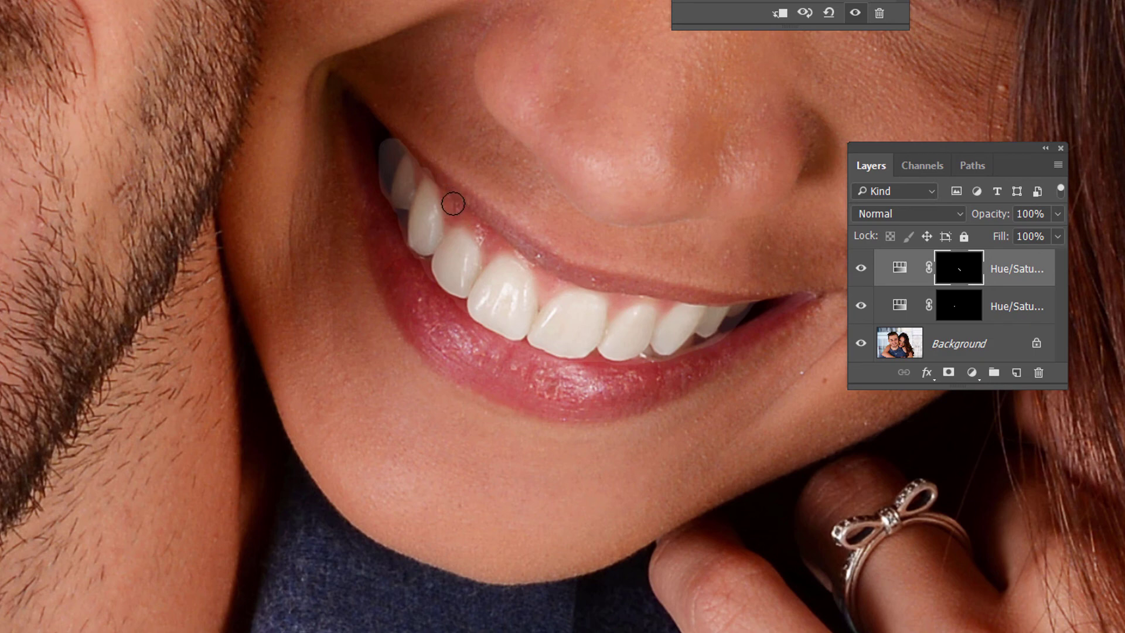
Paint black on the mask over the woman's dark mouth corners and lip edges, and shrink the brush for finer gaps
{"action": "mouse_move", "coordinate": [424, 160]}
{"action": "left_mouse_down"}
{"action": "mouse_move", "coordinate": [396, 146]}
{"action": "mouse_move", "coordinate": [378, 204]}
{"action": "left_mouse_up"}
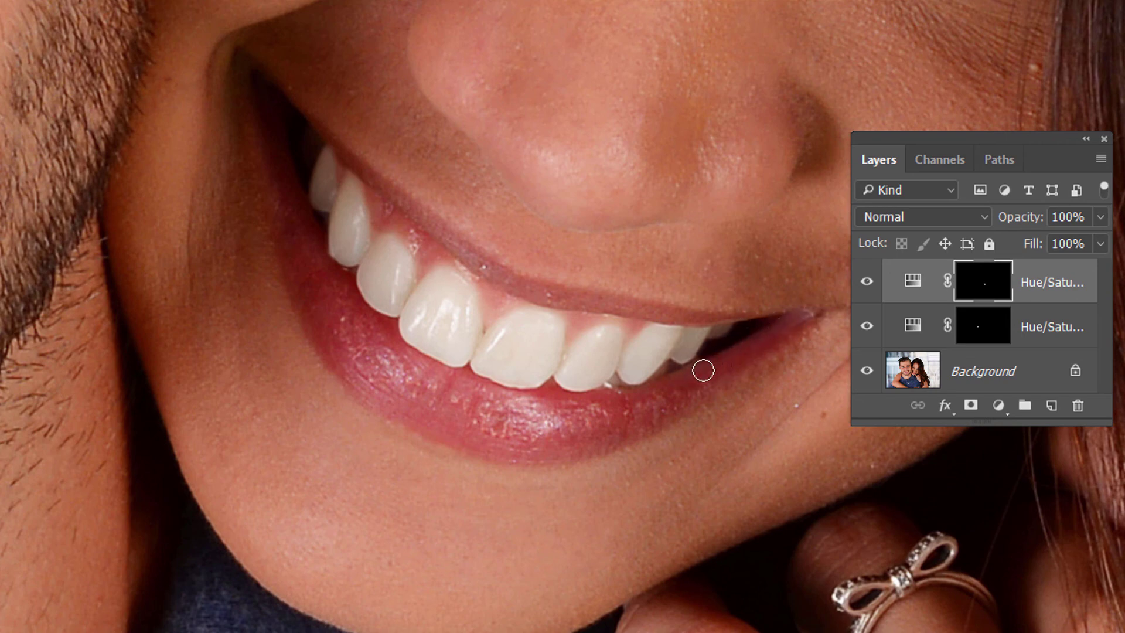
{"action": "key", "text": "bracketleft"}
{"action": "key", "text": "bracketleft"}
{"action": "key", "text": "bracketleft"}
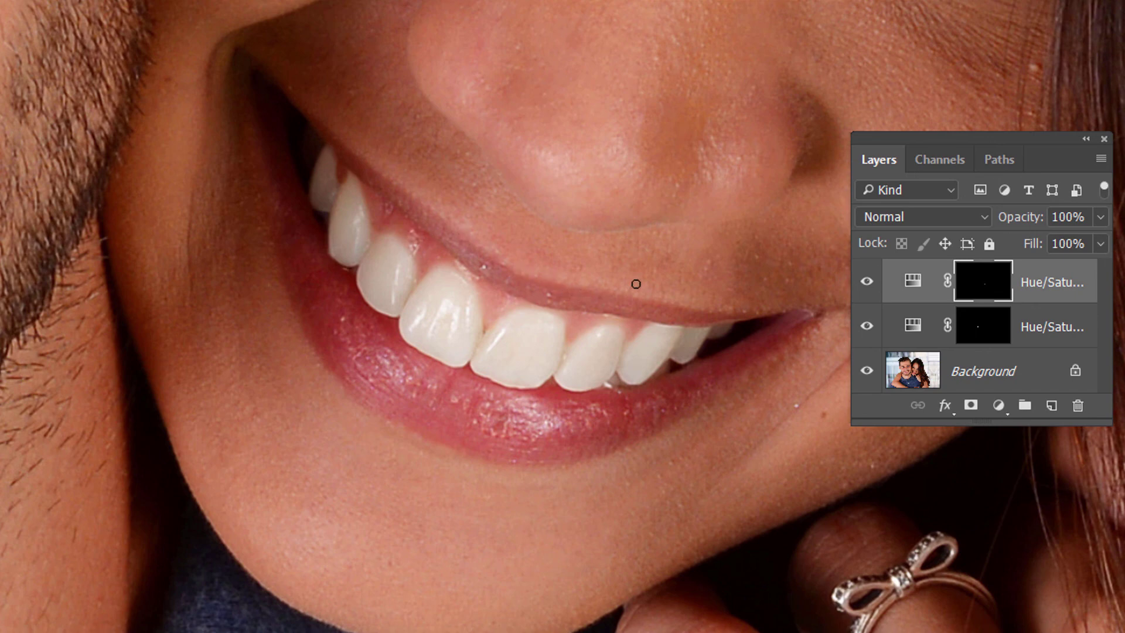
Bring the layer list beside the woman's smile and hide the top Hue/Saturation layer to compare with her original teeth
{"action": "left_click_drag", "start_coordinate": [1022, 138], "coordinate": [352, 89]}
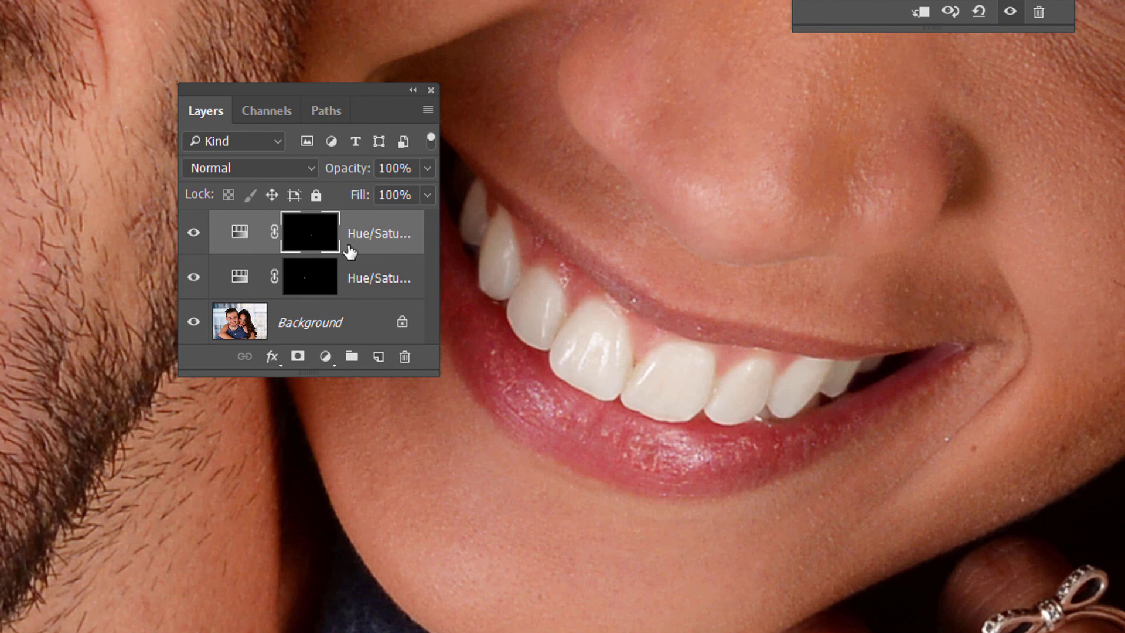
{"action": "left_click", "coordinate": [194, 233]}
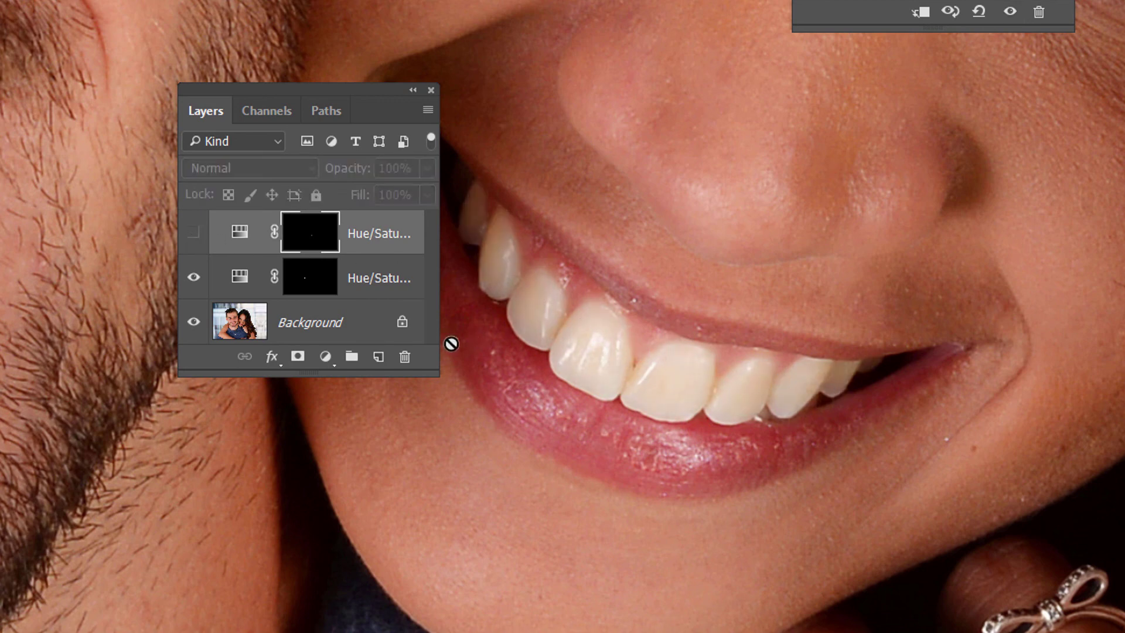
Show the top Hue/Saturation layer again and enlarge the brush for touching up the mask around the woman's gums
{"action": "left_click", "coordinate": [194, 233]}
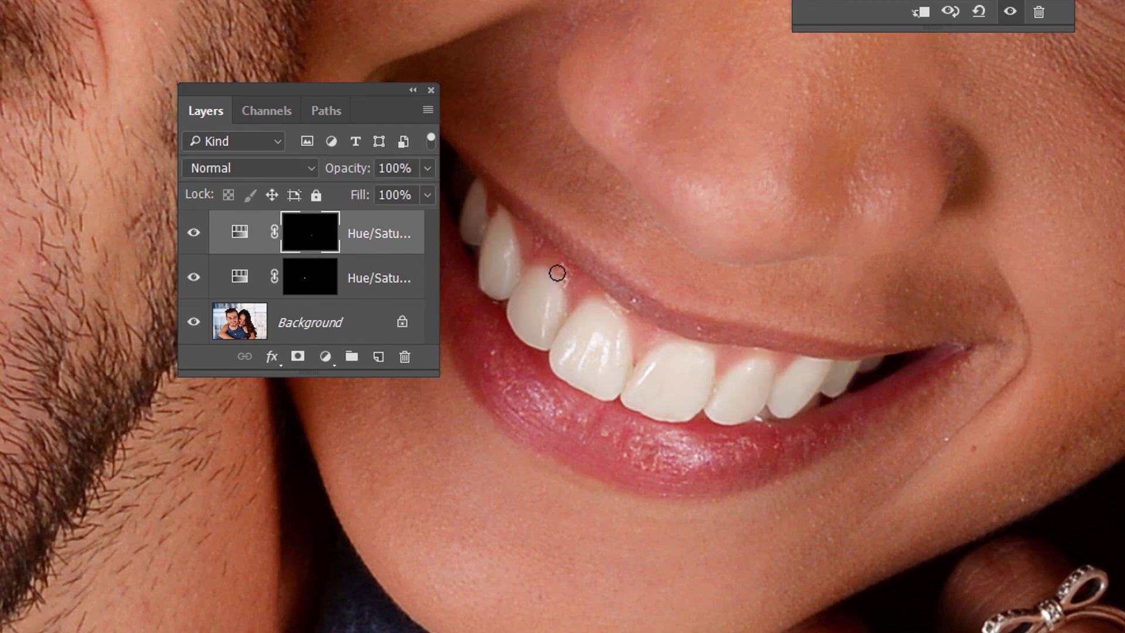
{"action": "key", "text": "bracketright"}
{"action": "key", "text": "bracketright"}
{"action": "key", "text": "bracketright"}
Toggle the top Hue/Saturation layer off and on to compare the woman's teeth before and after whitening
{"action": "left_click", "coordinate": [192, 233]}
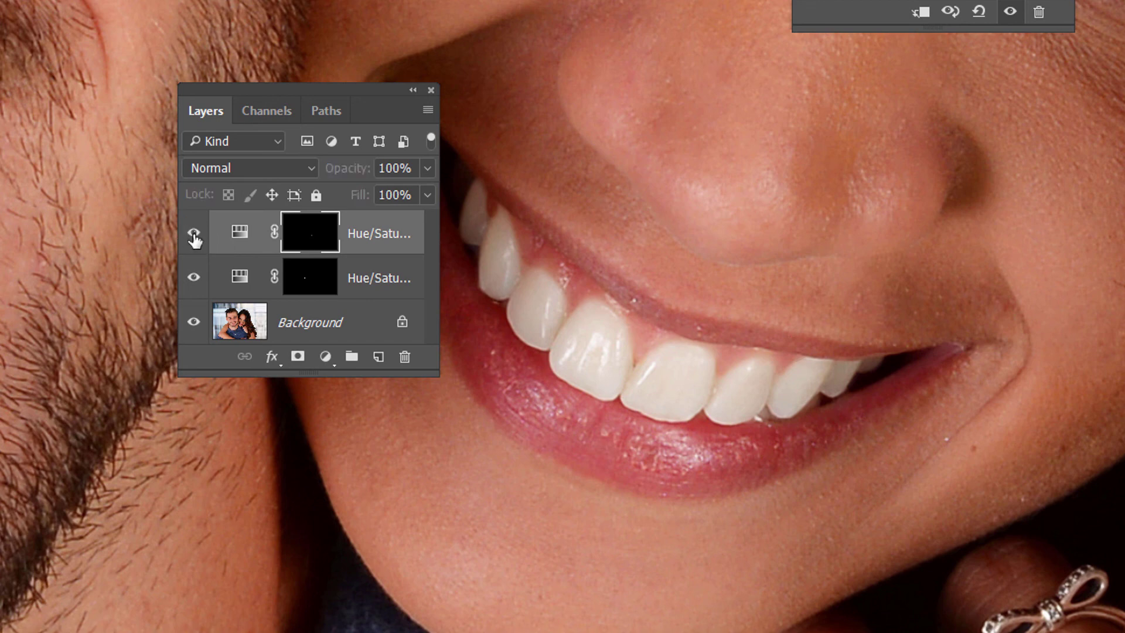
{"action": "left_click", "coordinate": [194, 234]}
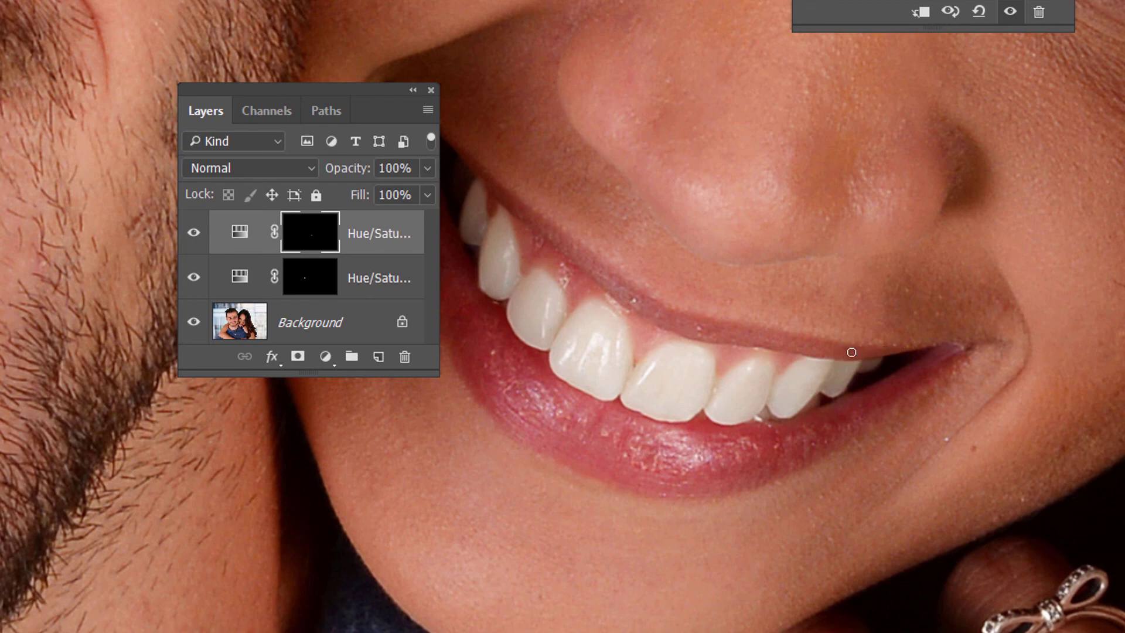
{"action": "left_click", "coordinate": [196, 234]}
{"action": "left_click", "coordinate": [196, 234]}
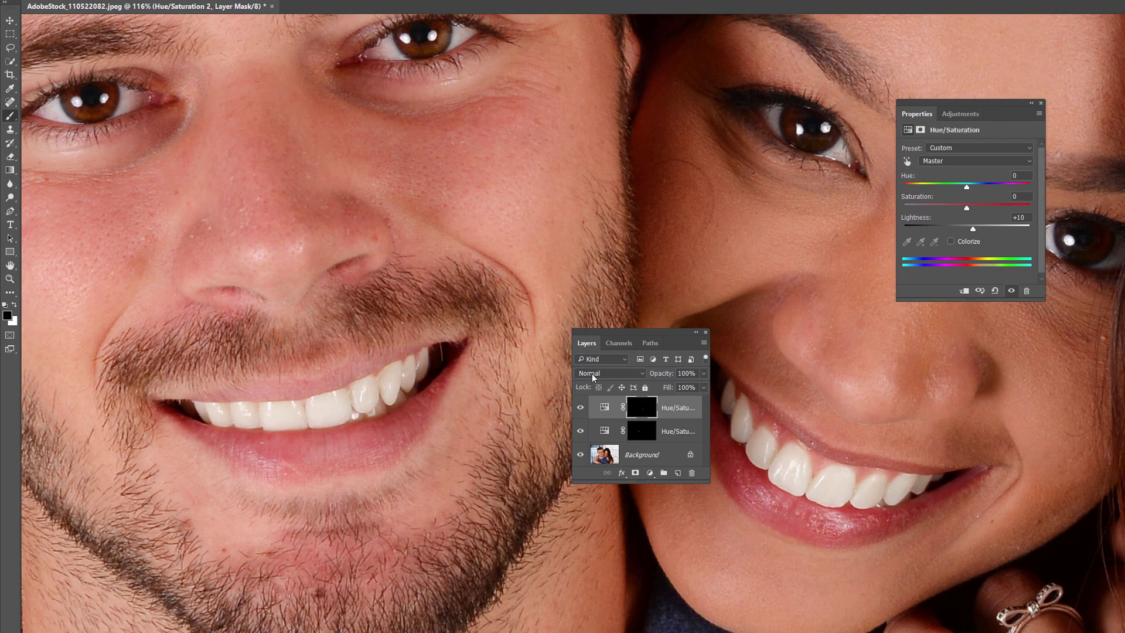
Place the layer list between the two smiles and briefly show only the Background layer to compare both people's teeth before and after
{"action": "left_click_drag", "start_coordinate": [659, 333], "coordinate": [585, 327]}
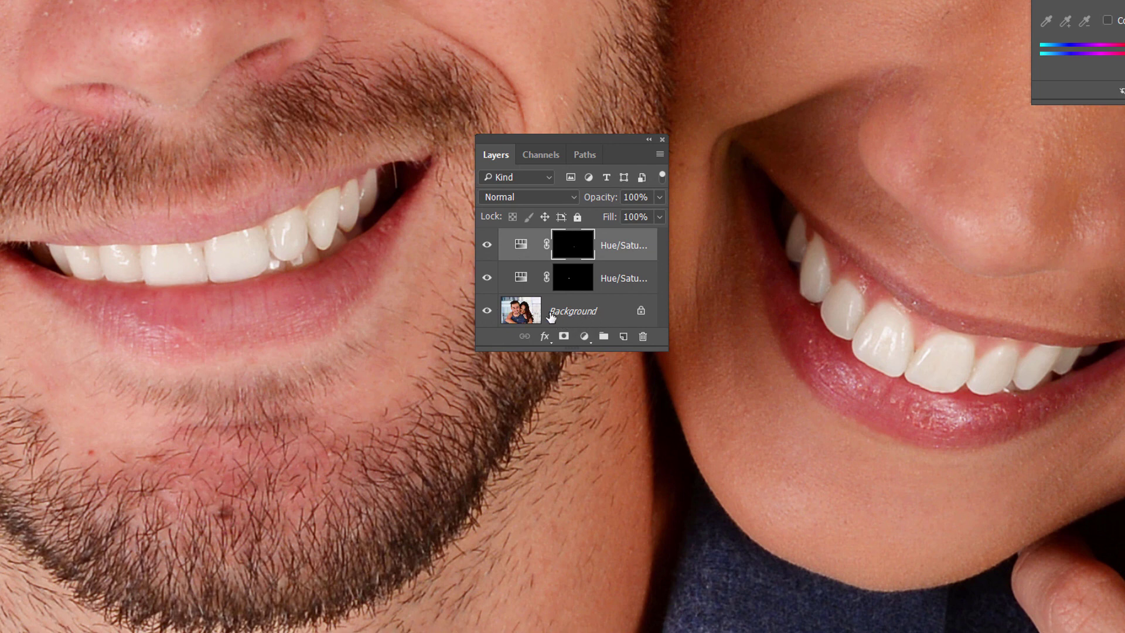
{"action": "left_click", "coordinate": [487, 311], "text": "alt"}
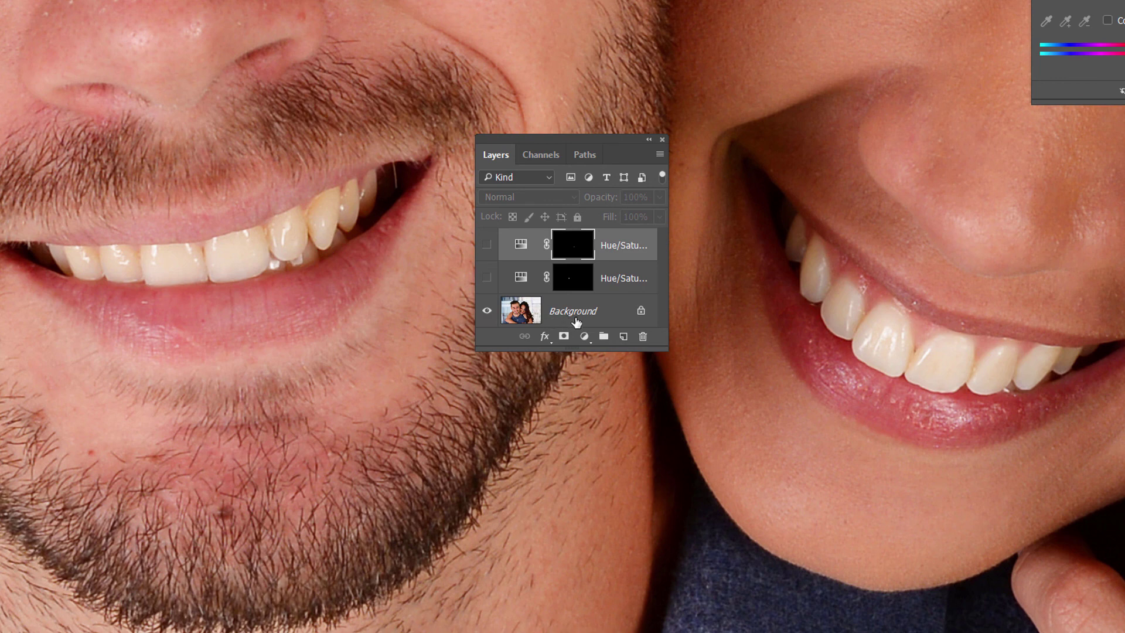
{"action": "left_click", "coordinate": [487, 314], "text": "alt"}
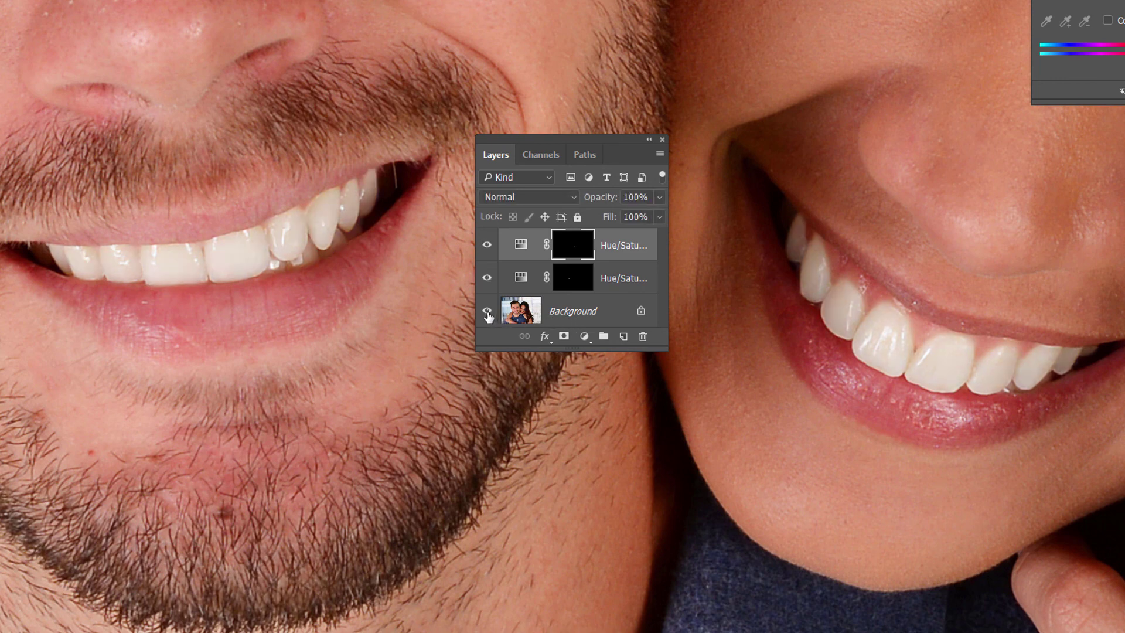